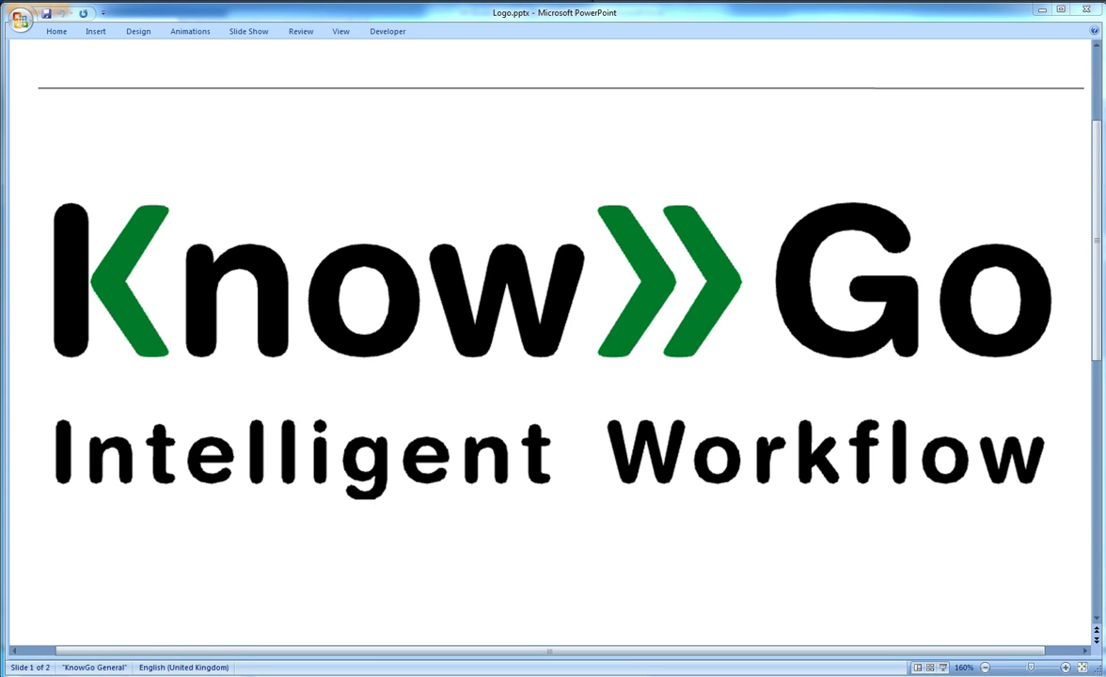
Bring the permit web app forward and scroll through the Submit digitally signing summary
key("alt+Tab")
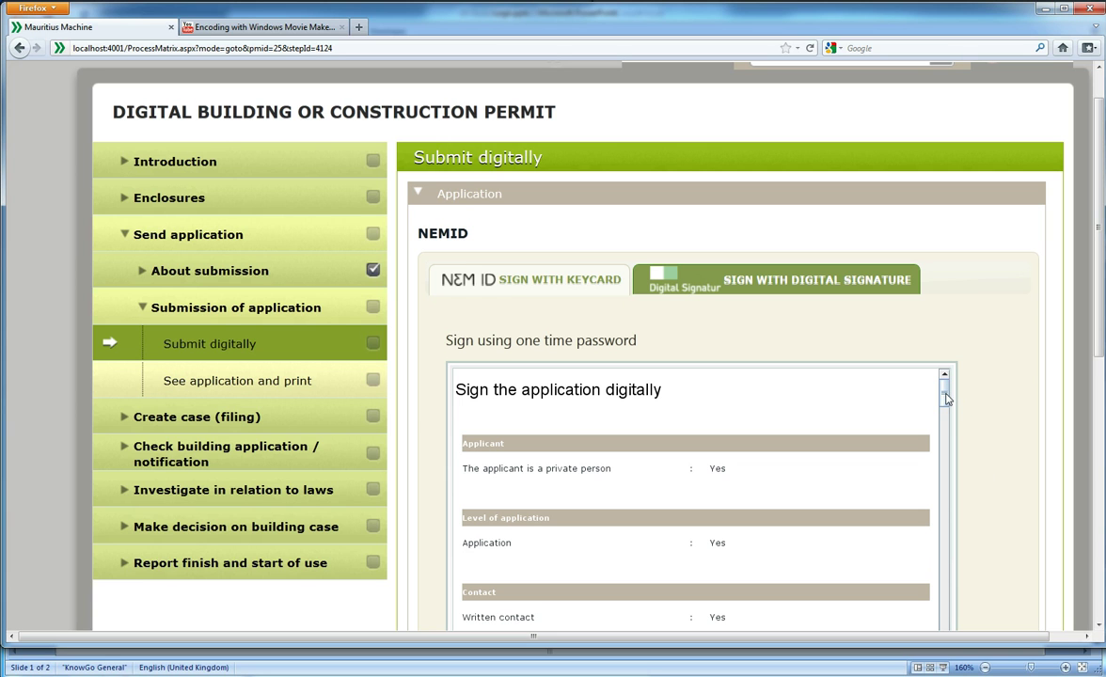
left_click_drag(947, 399, 956, 395)
Bring up the DK Building Permit process matrix workbook, glancing briefly at the browser in between
key("alt+Tab")
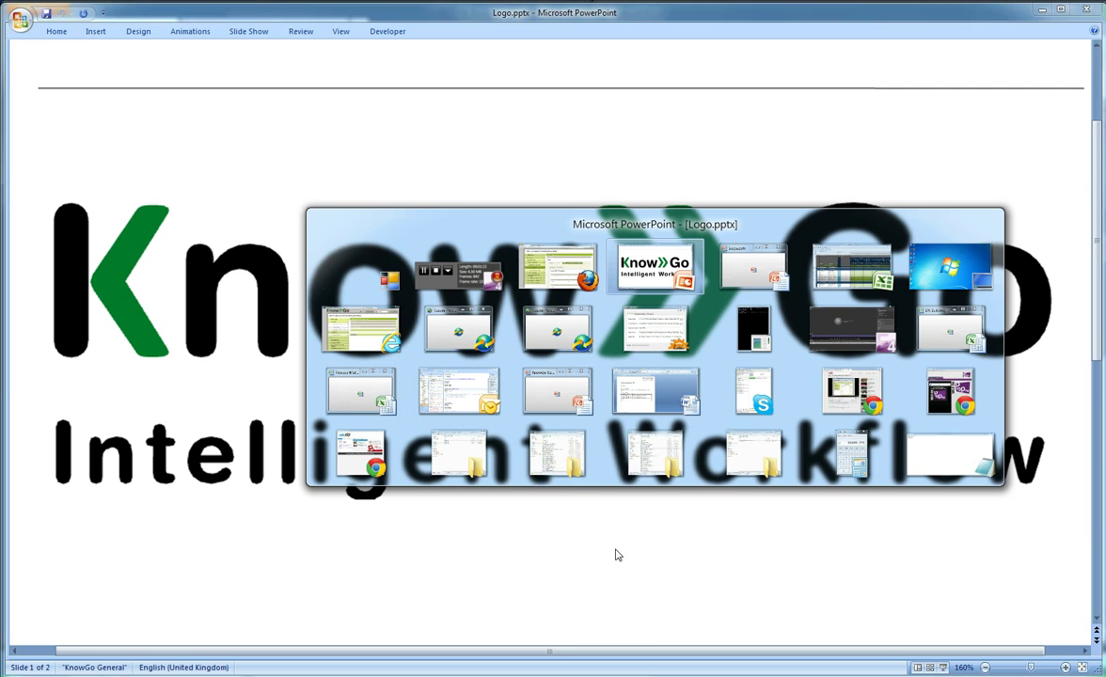
key("alt+Tab")
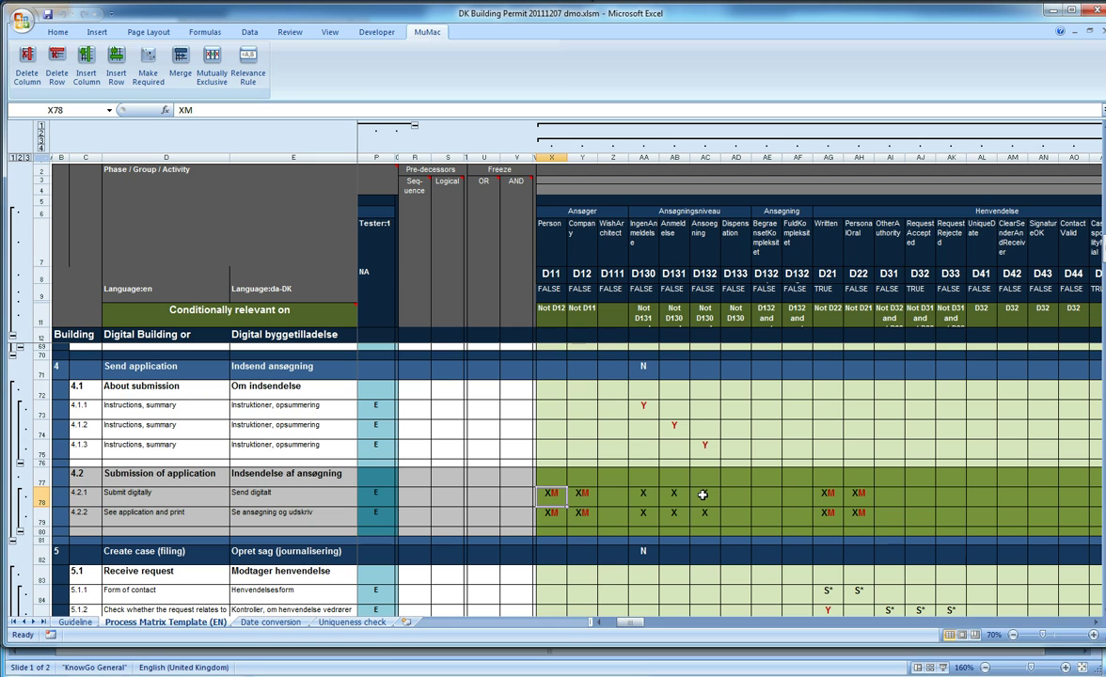
key("alt+Tab")
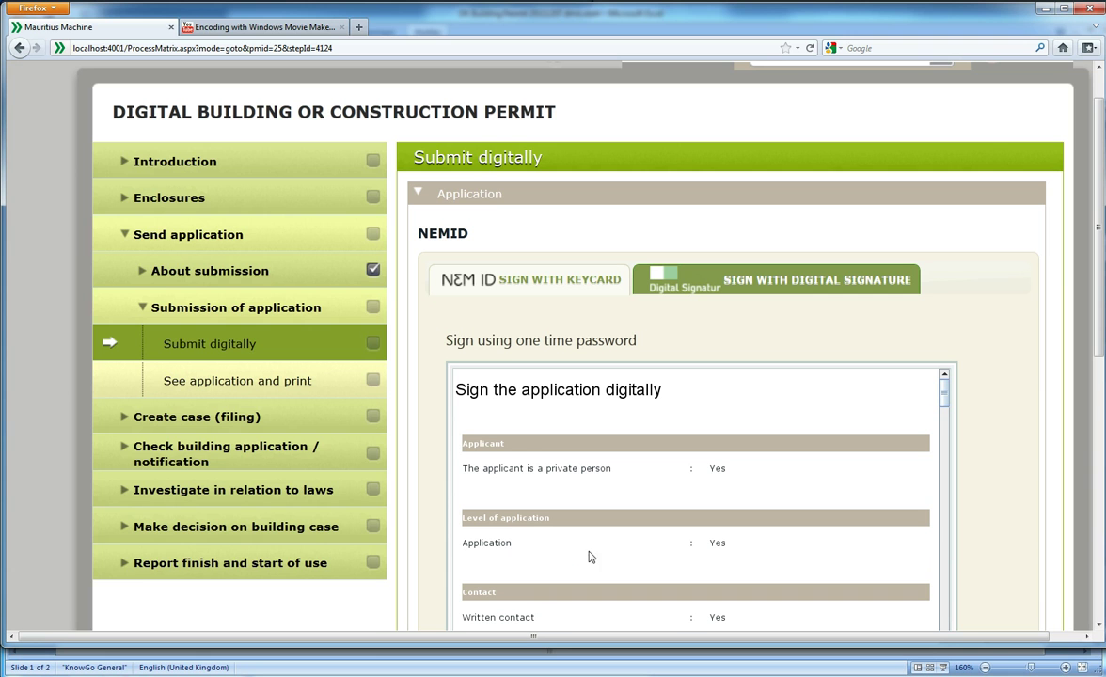
key("alt+Tab")
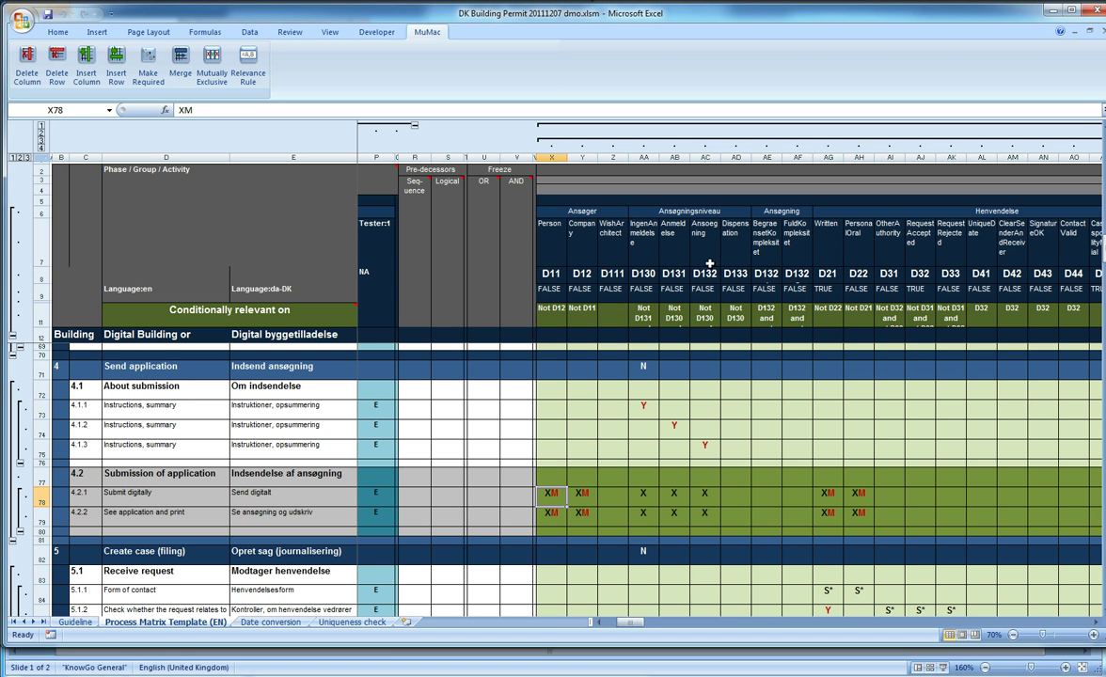
left_click(711, 490)
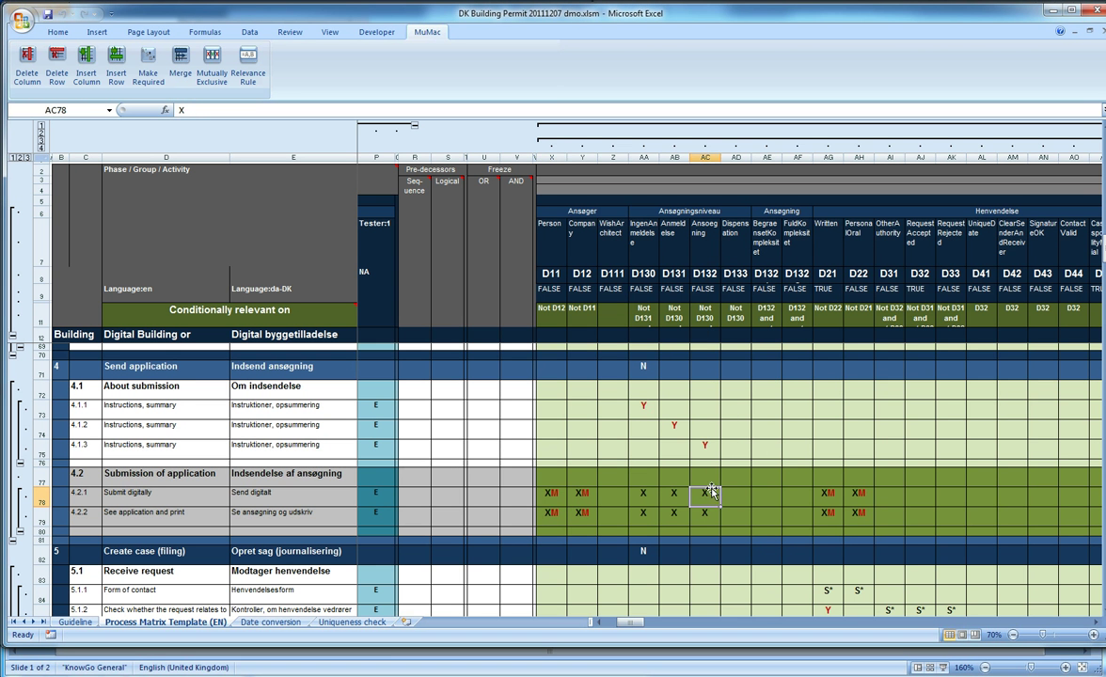
left_click(707, 157)
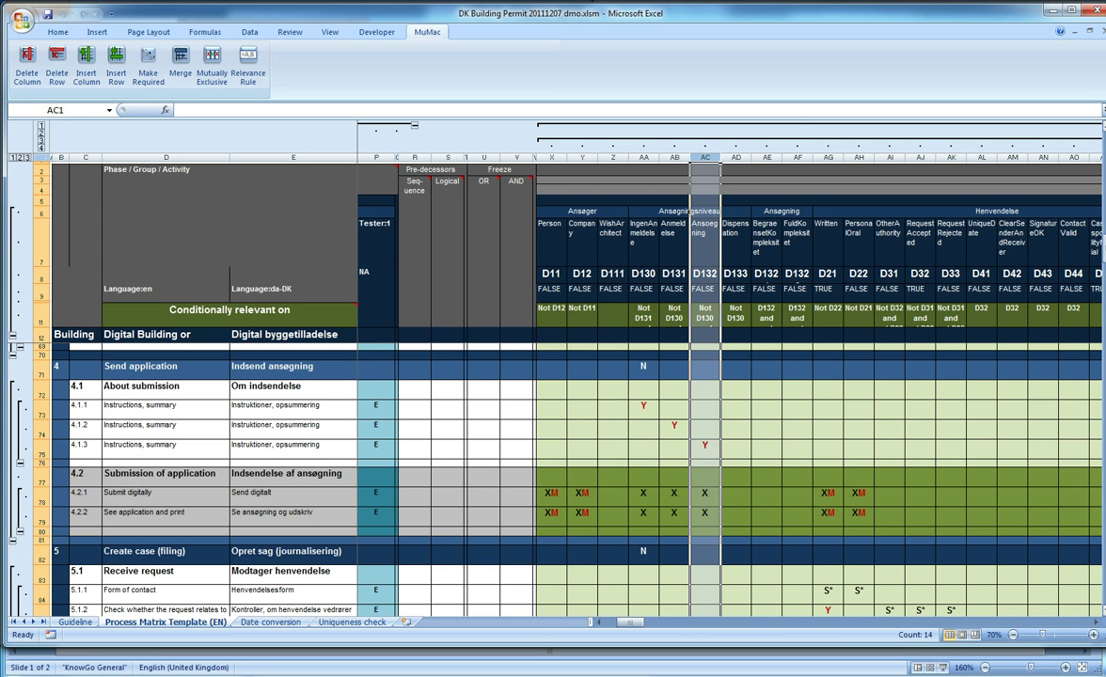
left_click_drag(1103, 414, 1046, 546)
left_click(706, 455)
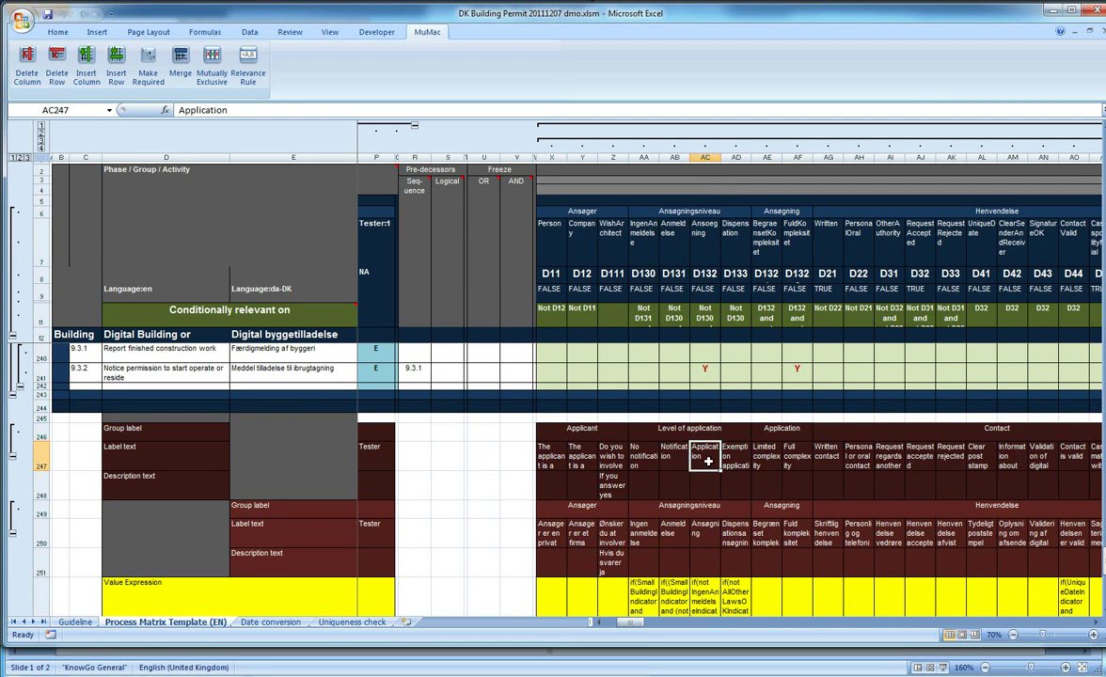
left_click(706, 151)
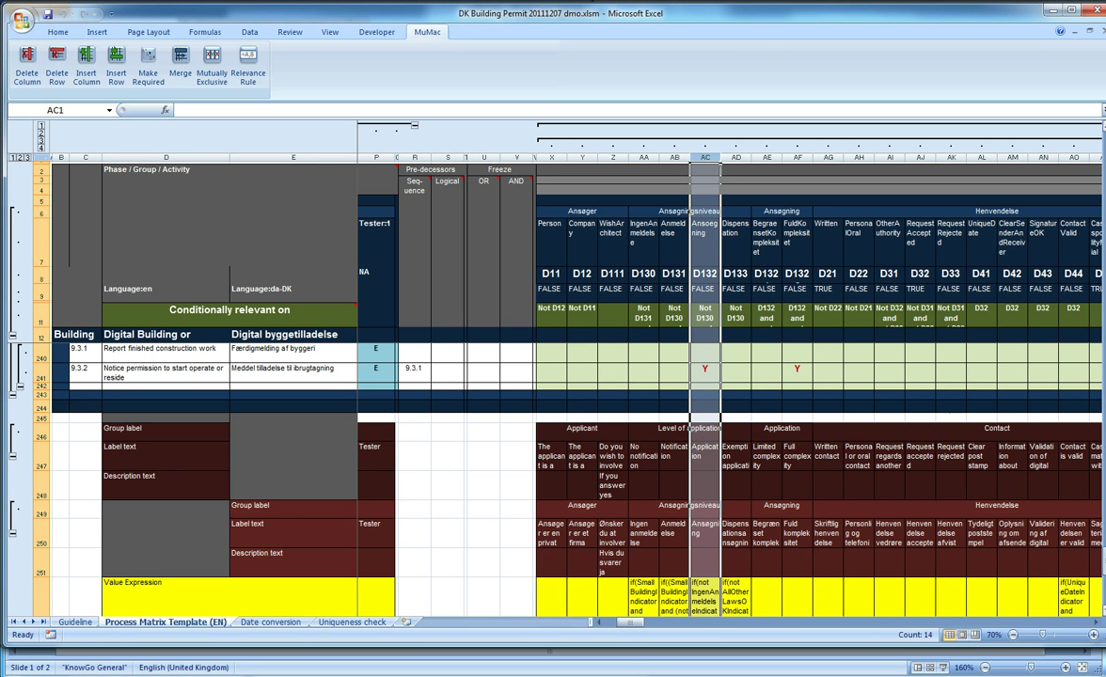
left_click_drag(1101, 583, 1101, 565)
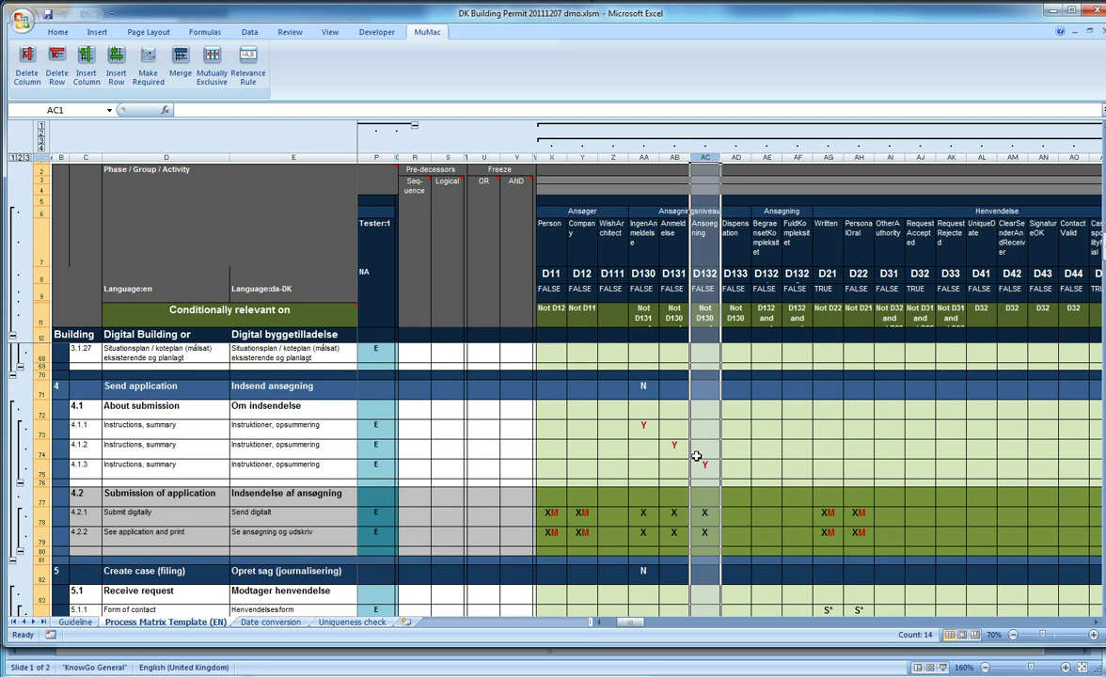
Inspect the XM marks in AG78, JX78, JY78 and JZ78, then jump to Submit digitally in the browser
left_click(830, 516)
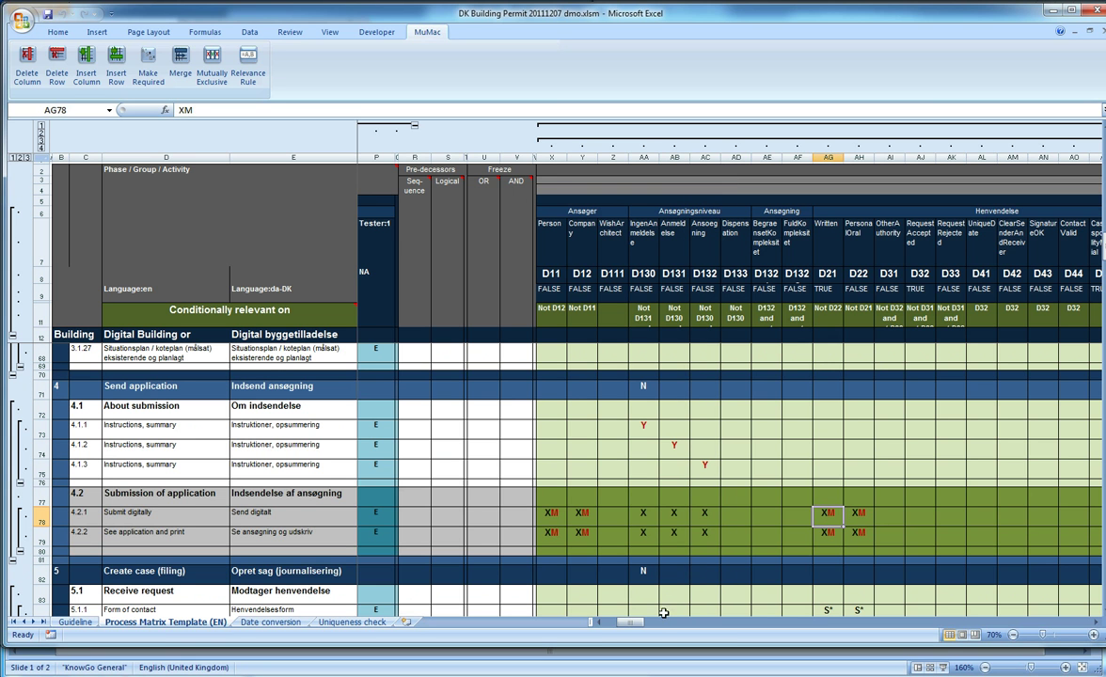
left_click_drag(639, 627, 924, 675)
left_click_drag(603, 622, 621, 622)
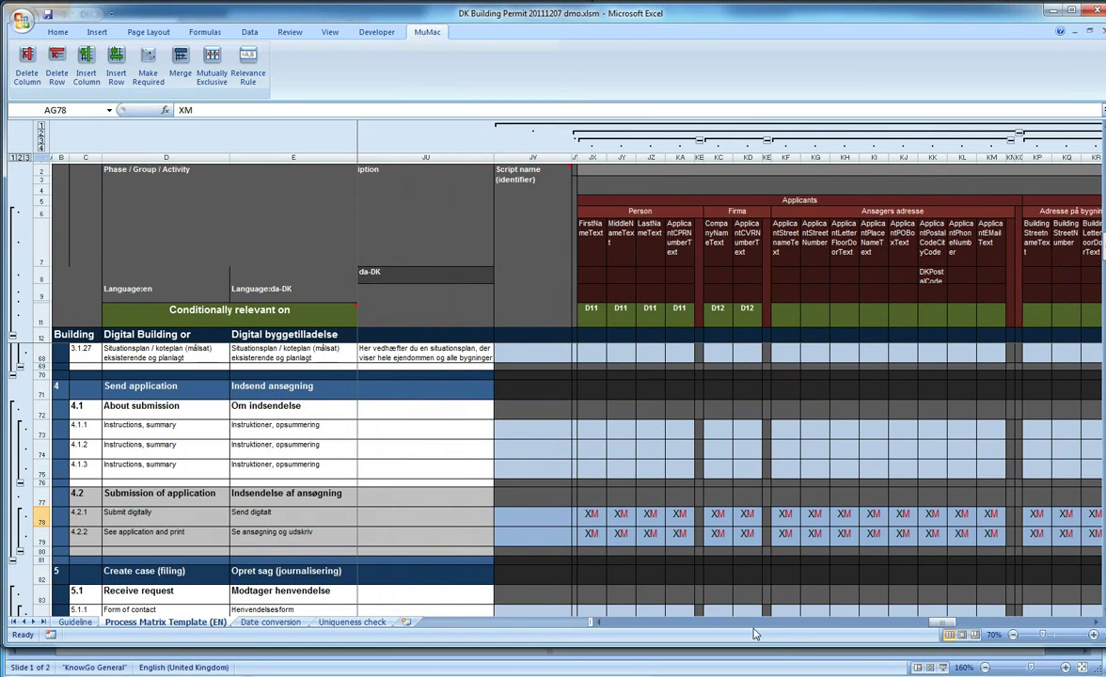
left_click(591, 514)
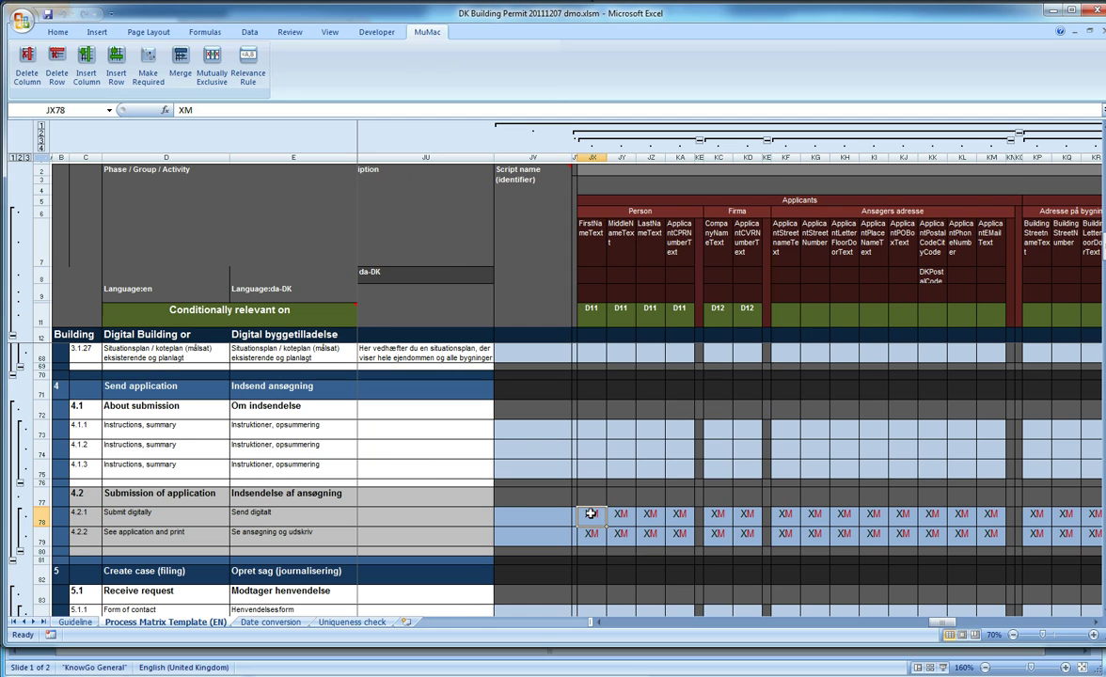
left_click(620, 517)
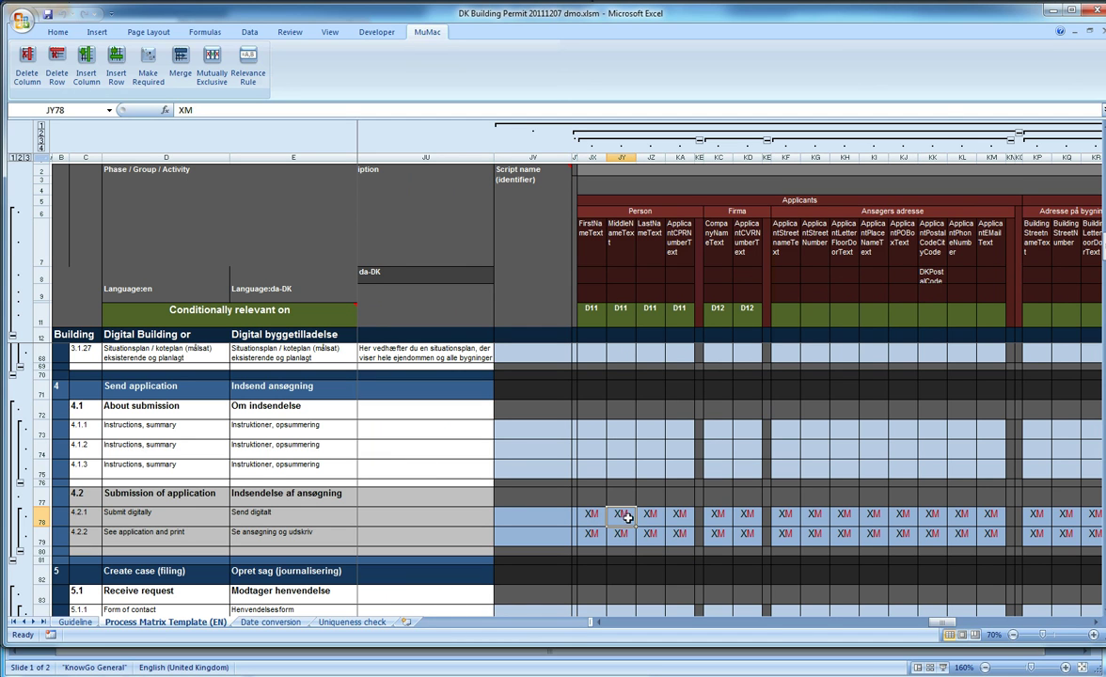
left_click(651, 518)
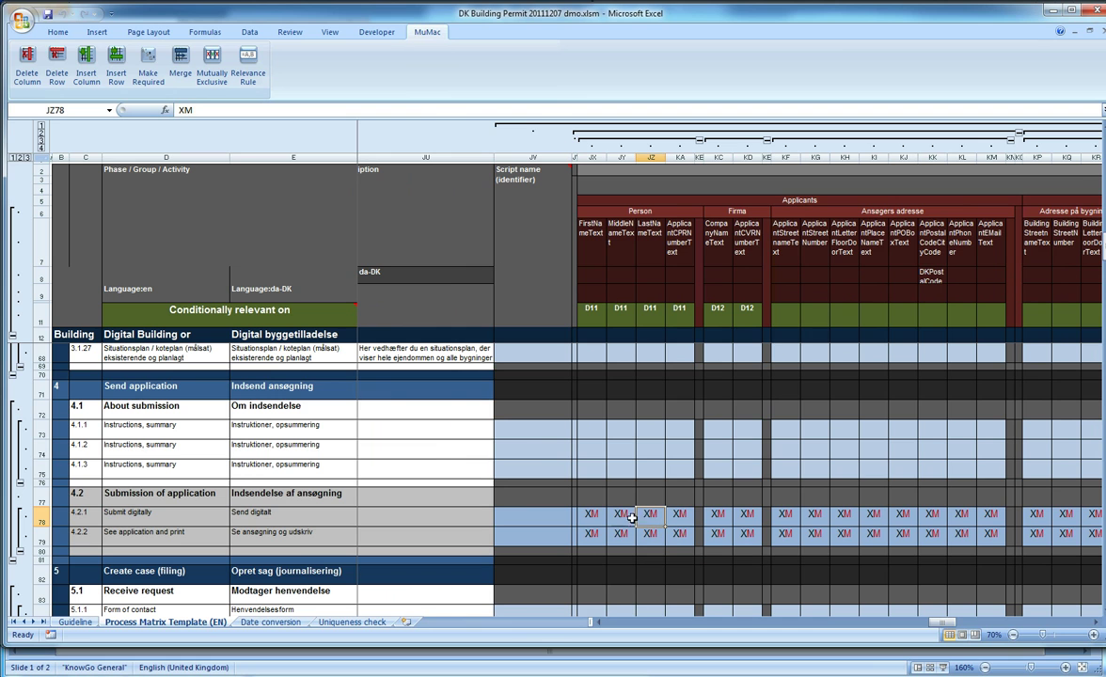
double_click(649, 517)
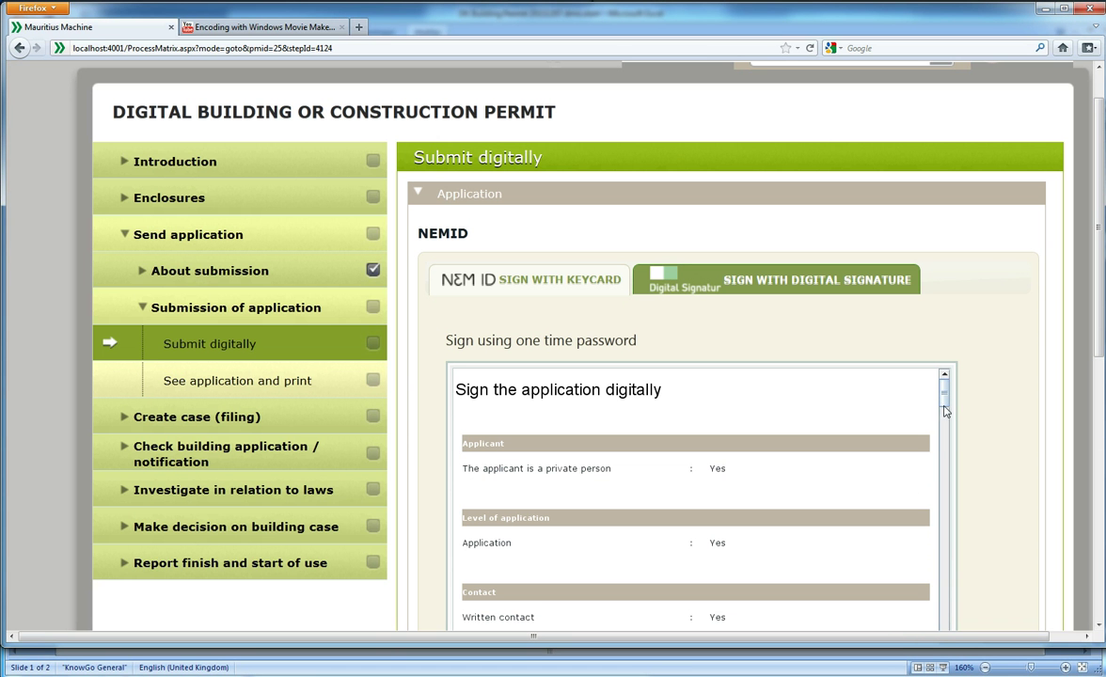
left_click_drag(946, 403, 949, 564)
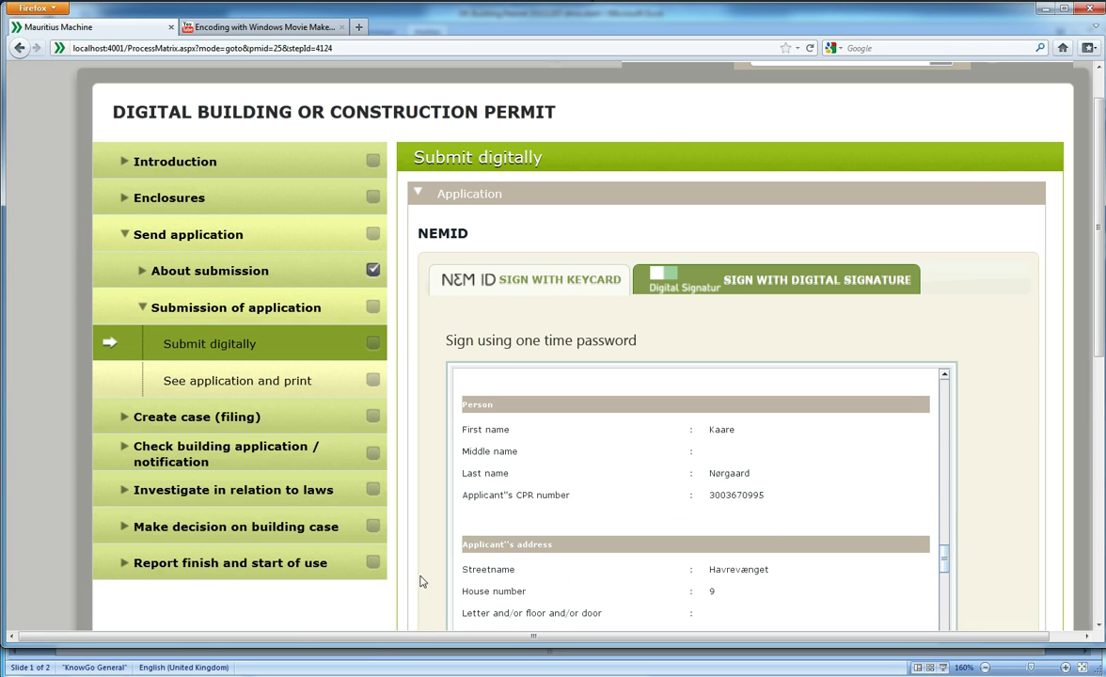
left_click(279, 526)
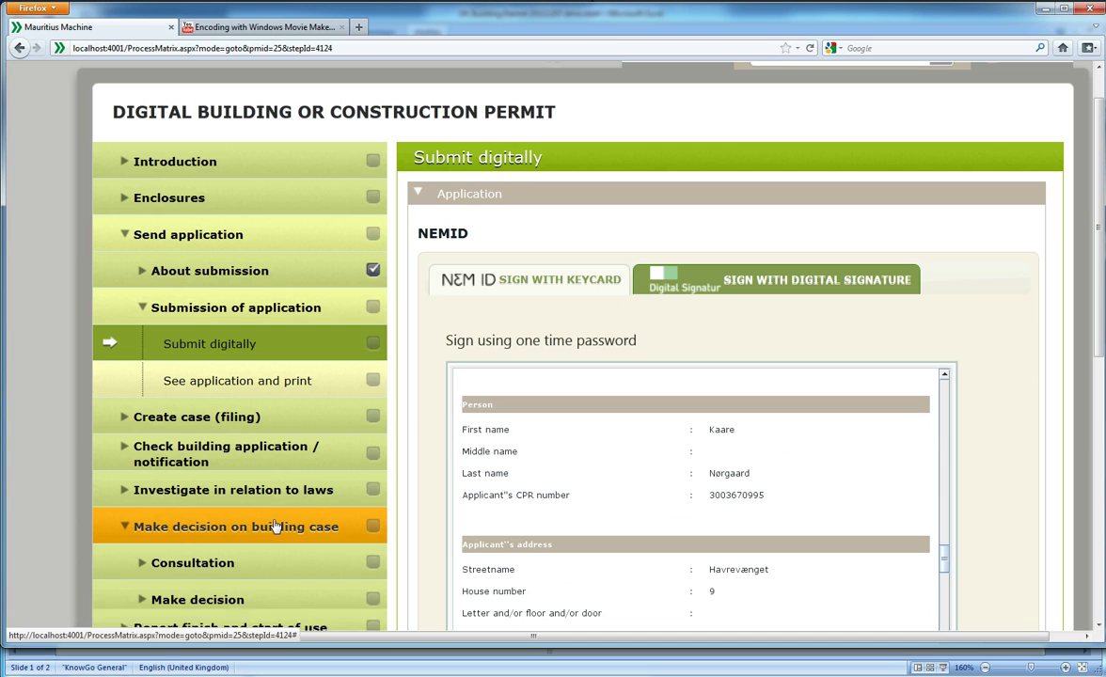
left_click(233, 562)
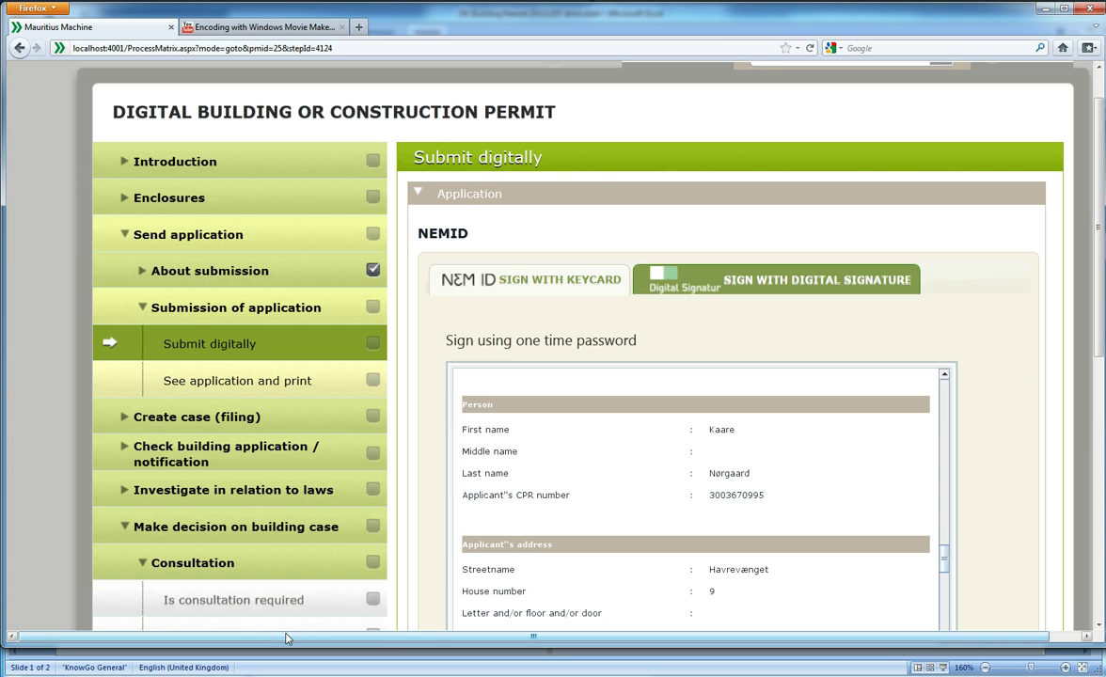
left_click(286, 529)
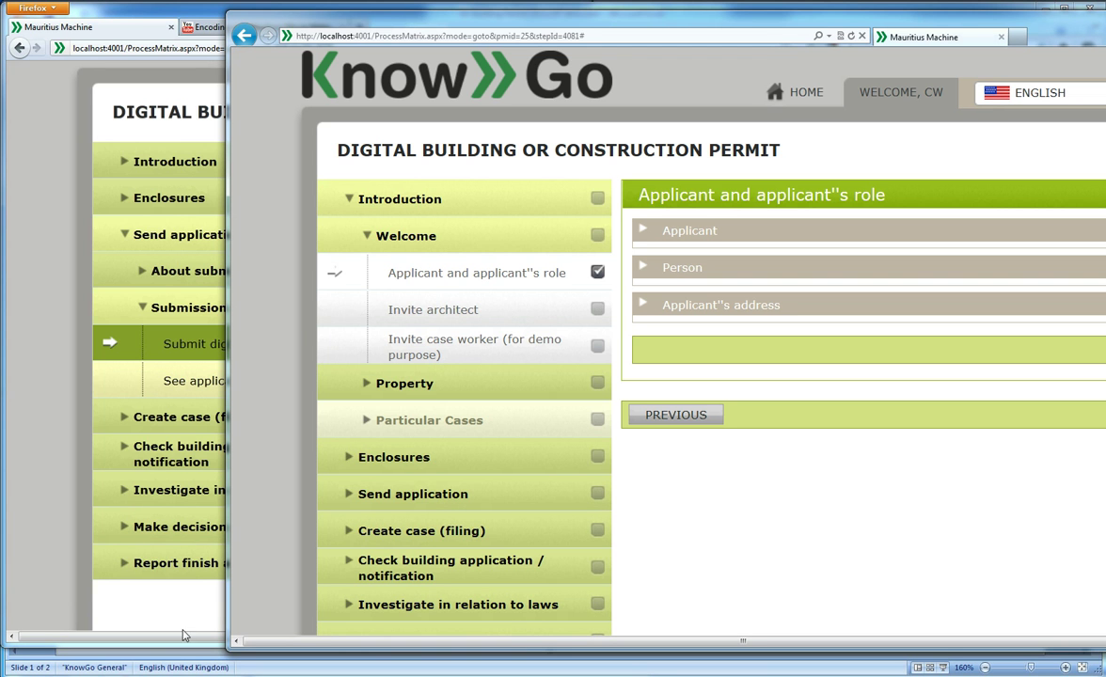
Expand Send application > Submission of application and open the Applicant and applicant's role step
left_click(389, 509)
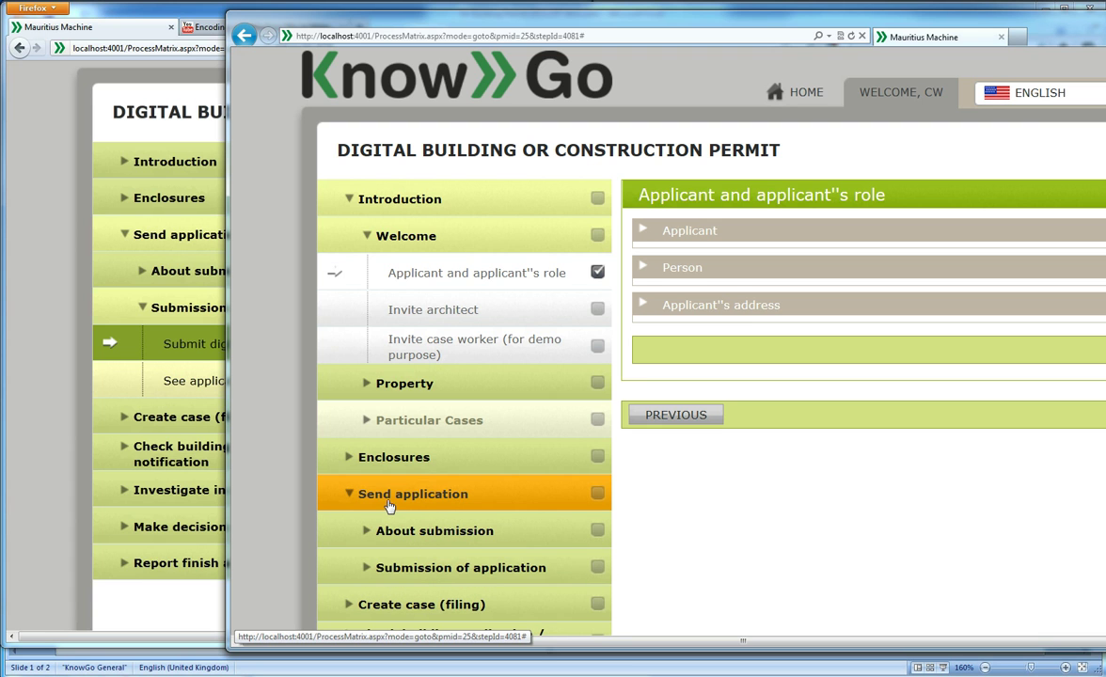
left_click(414, 568)
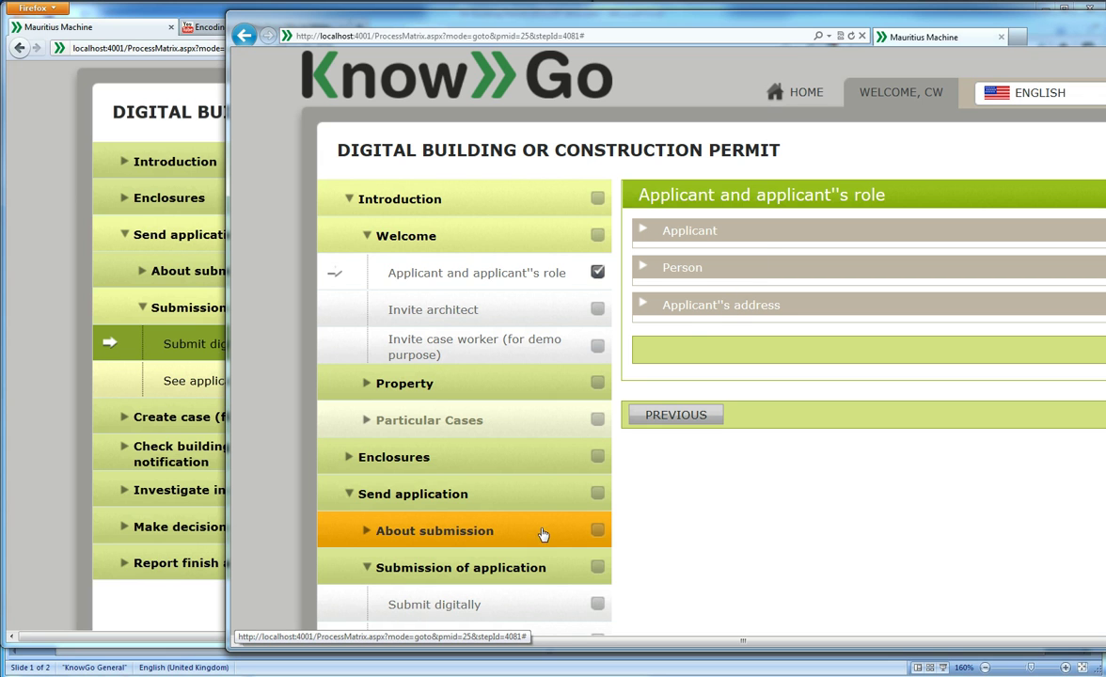
left_click(562, 263)
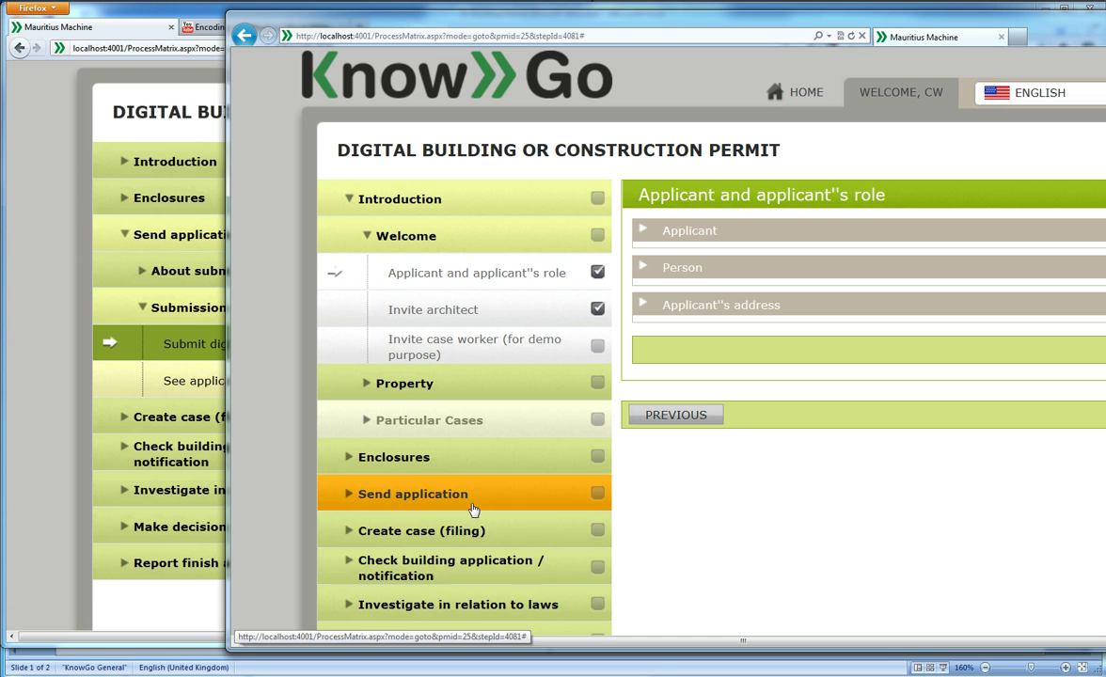
Re-expand Send application > Submission of application and open the Submit digitally step
left_click(474, 504)
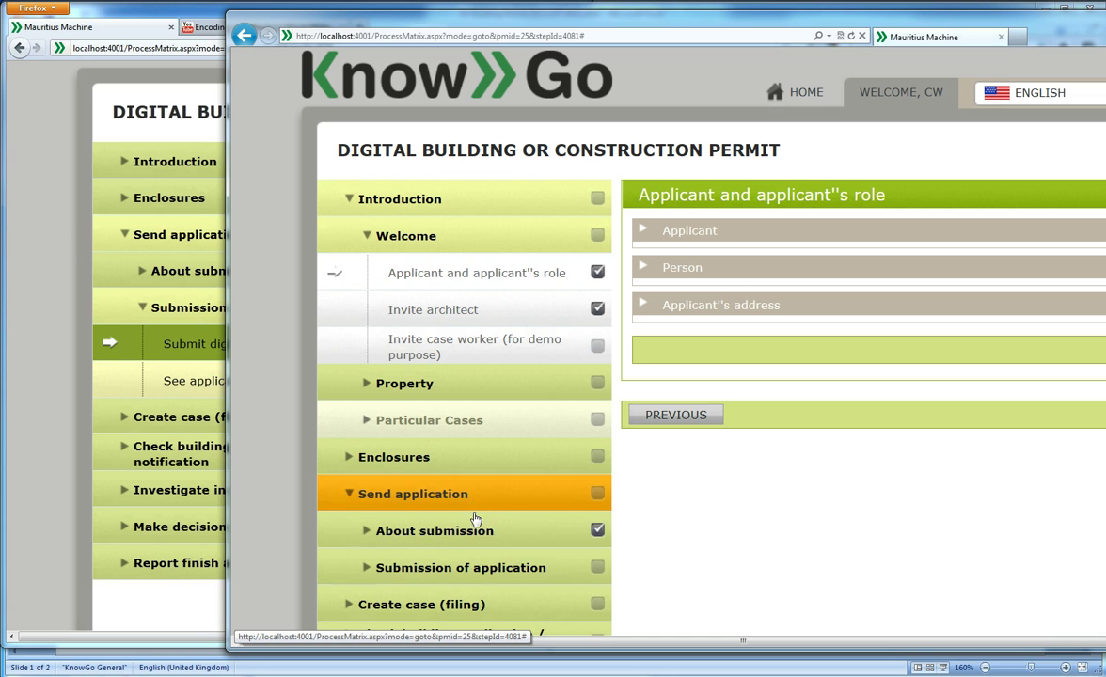
left_click(574, 535)
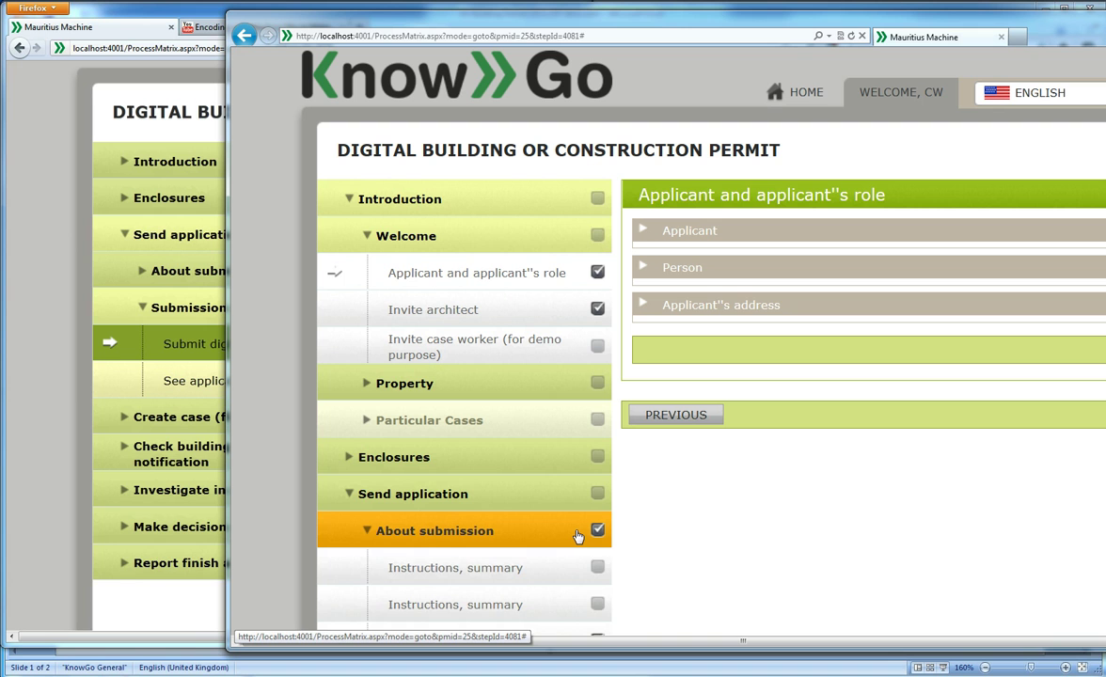
left_click(574, 533)
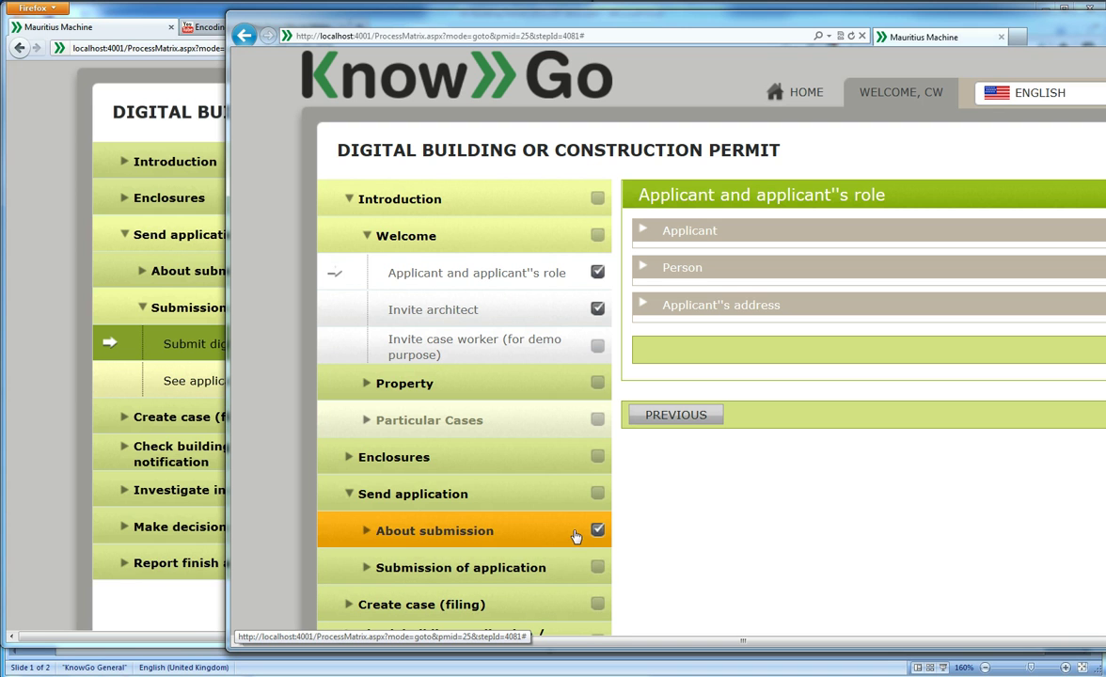
left_click(533, 568)
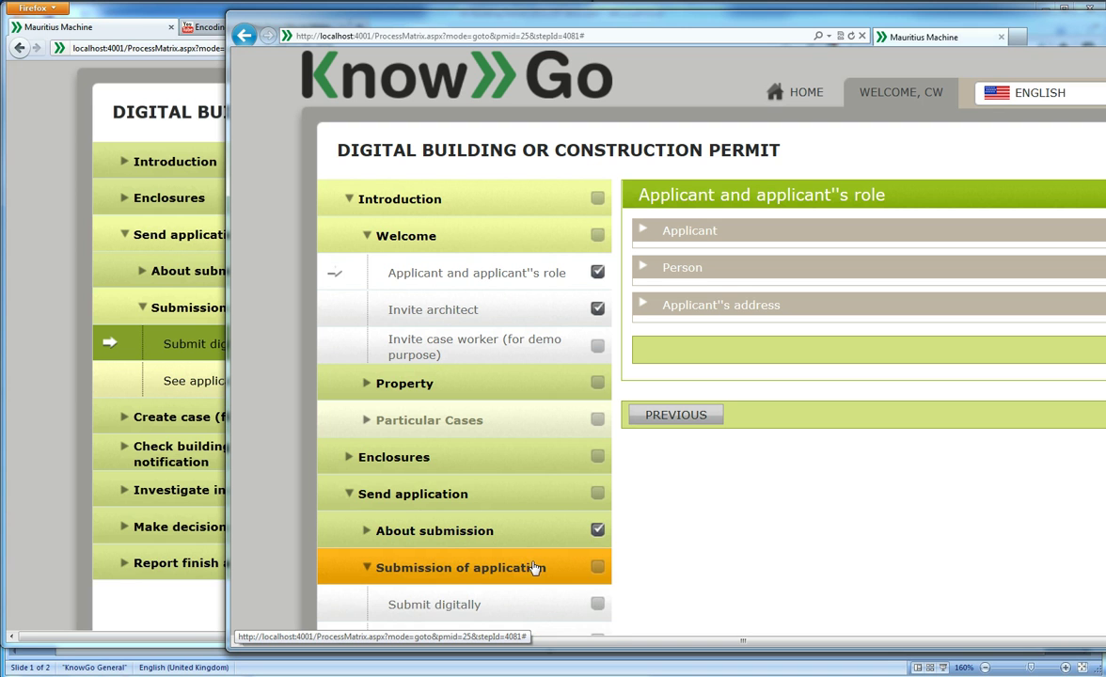
left_click(527, 612)
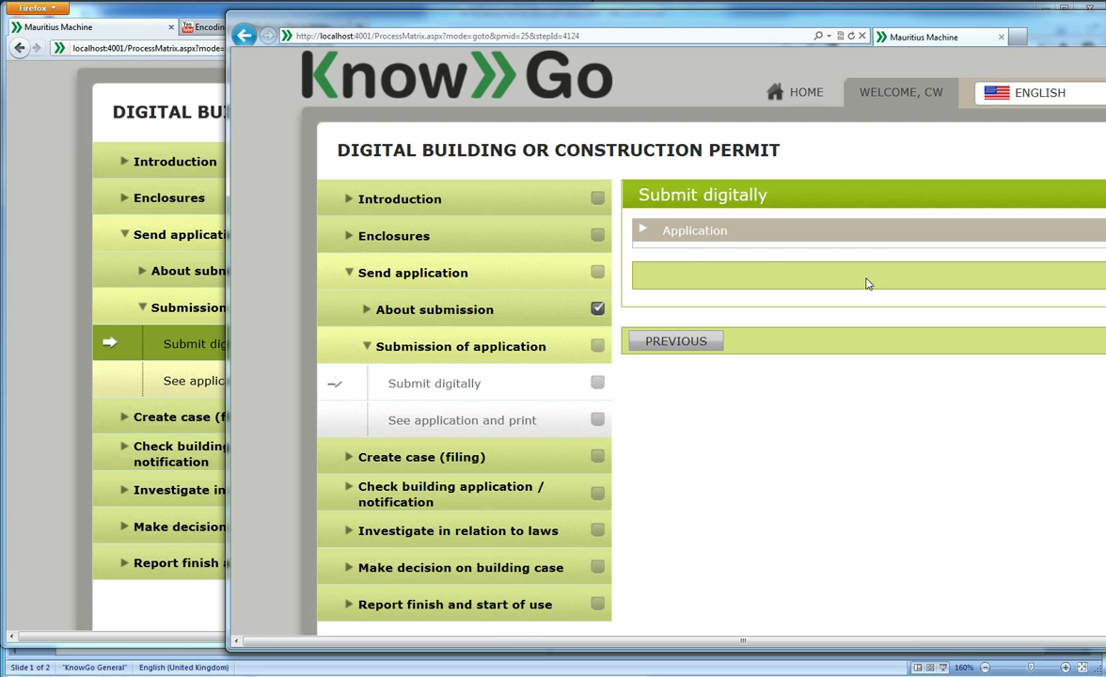
Expand the Application section, review the read-only signing summary, close it and collapse Send application
left_click(868, 233)
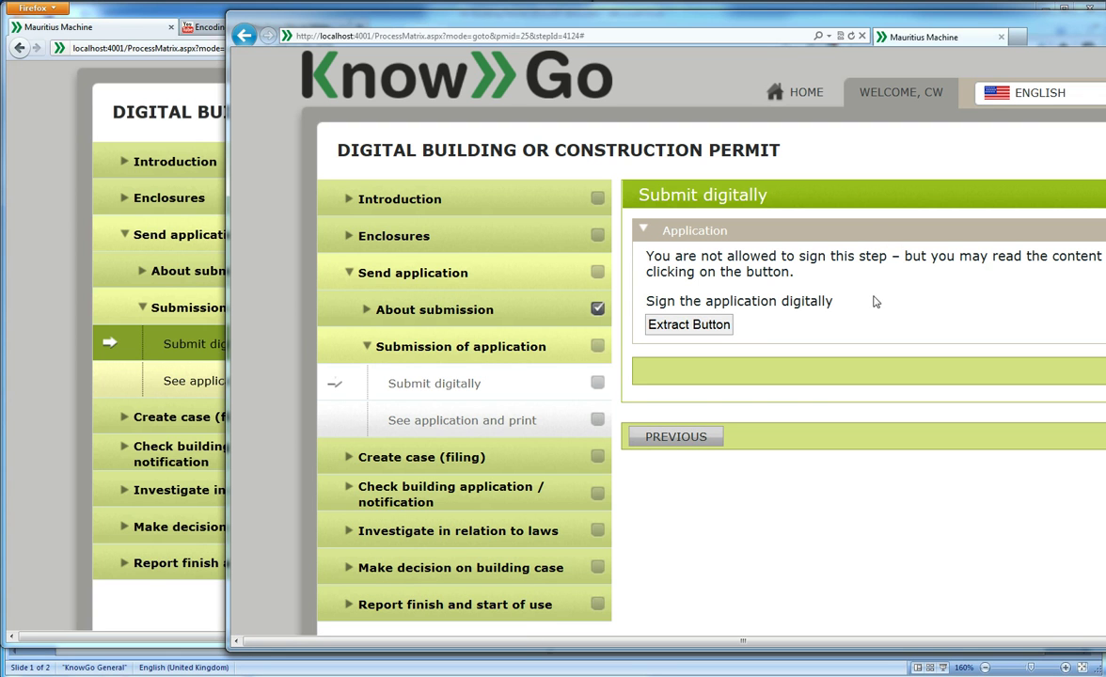
left_click(723, 327)
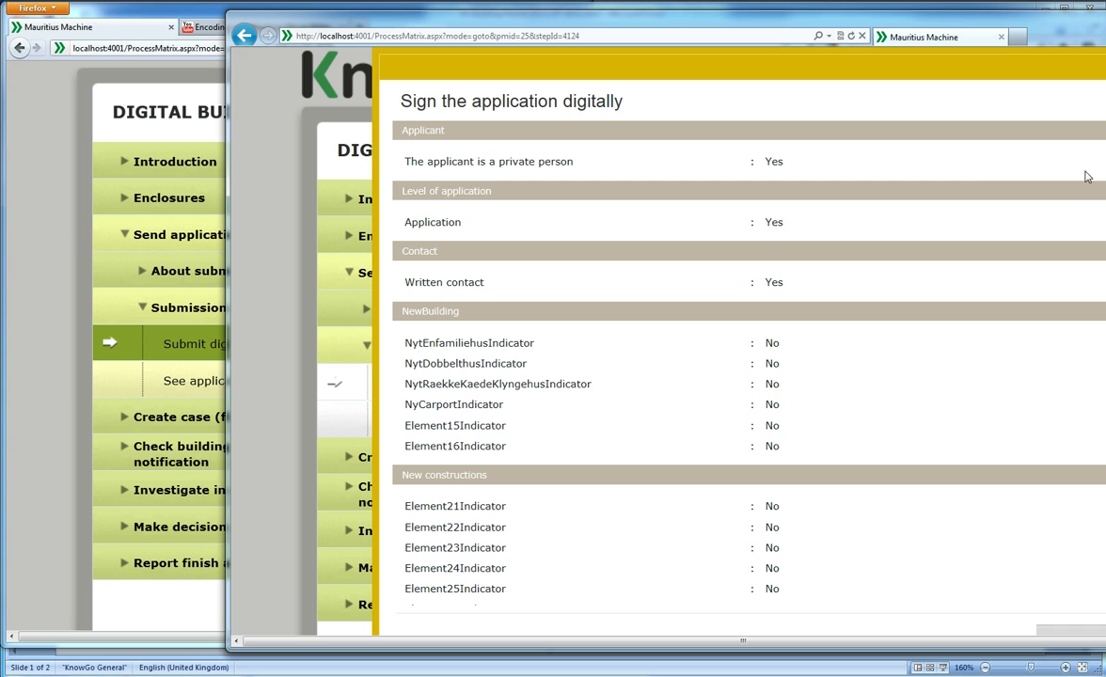
scroll(743, 357, "down", 15)
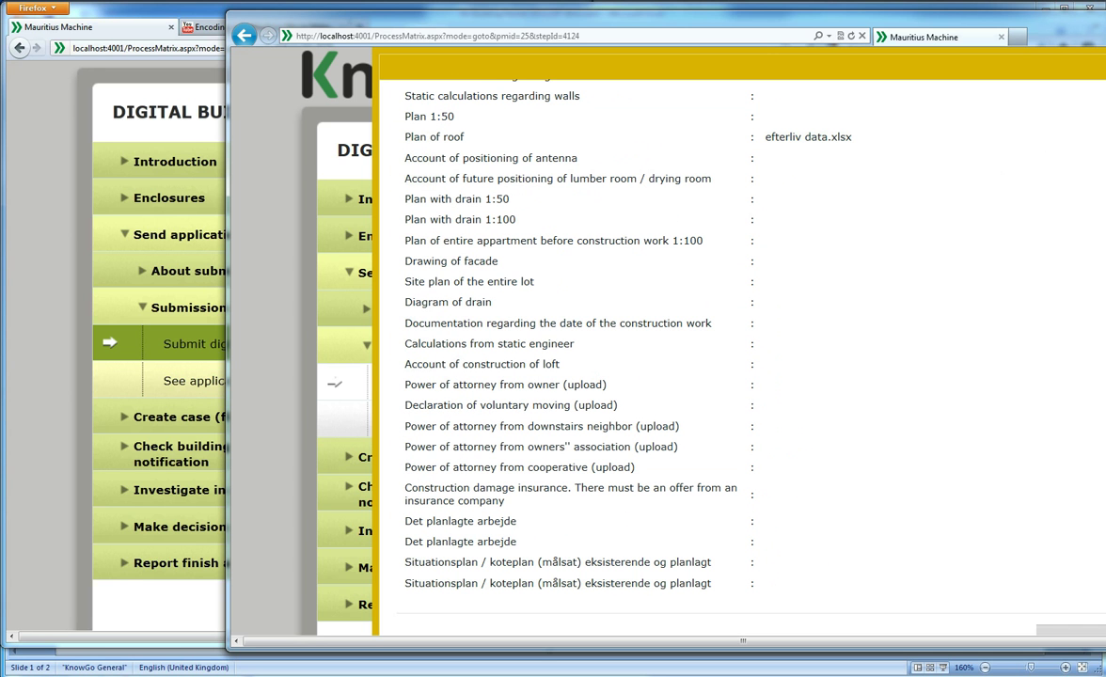
scroll(744, 358, "up", 15)
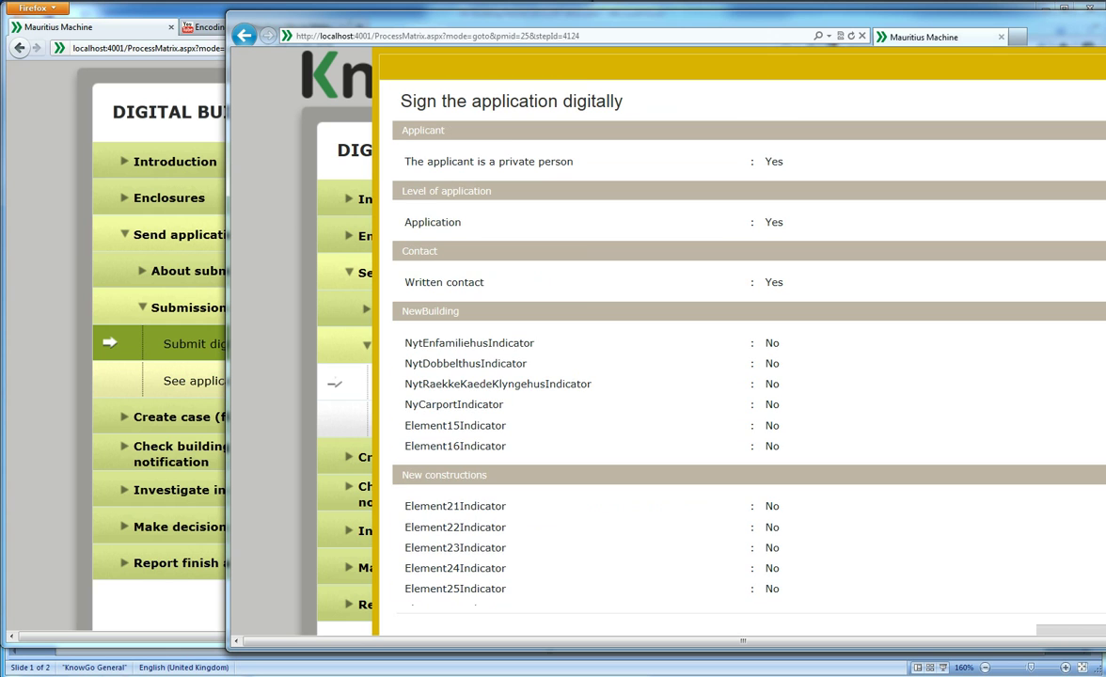
left_click(769, 206)
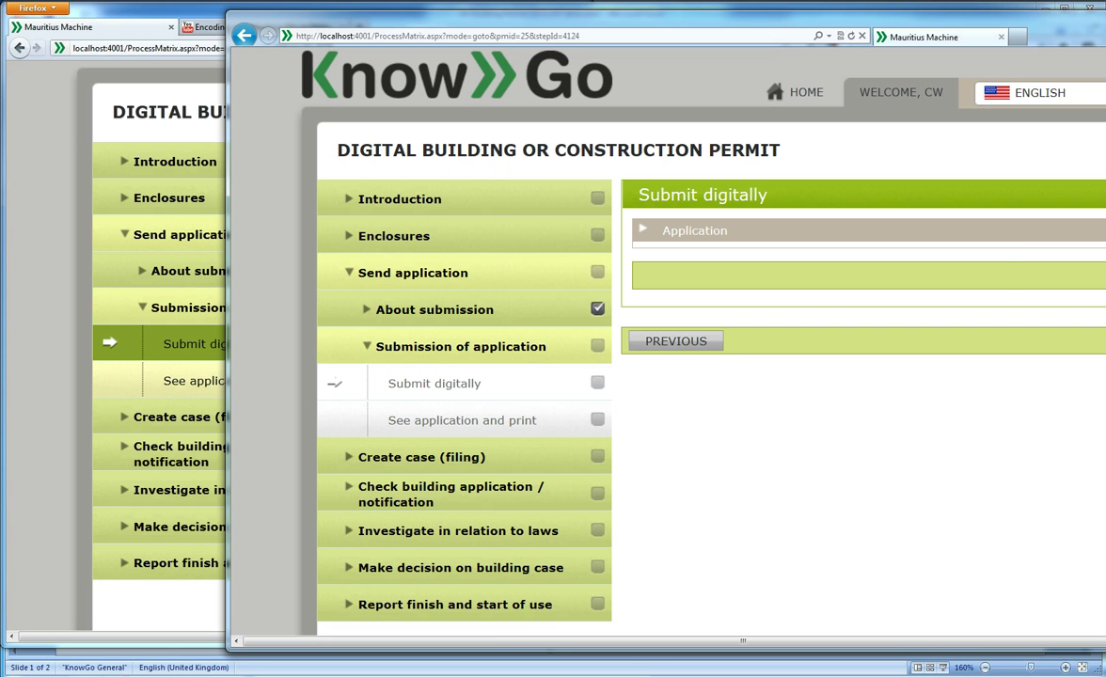
left_click(469, 274)
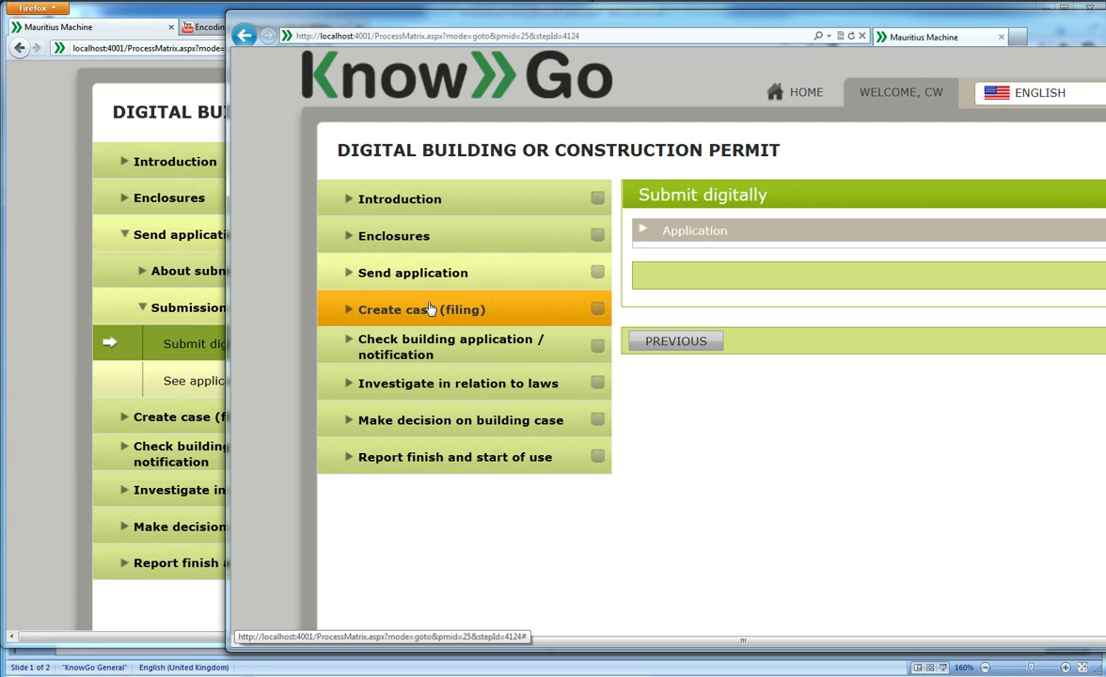
Open the Plan of roof enclosure and view its attached efterliv data.xlsx, cancelling the download
left_click(434, 241)
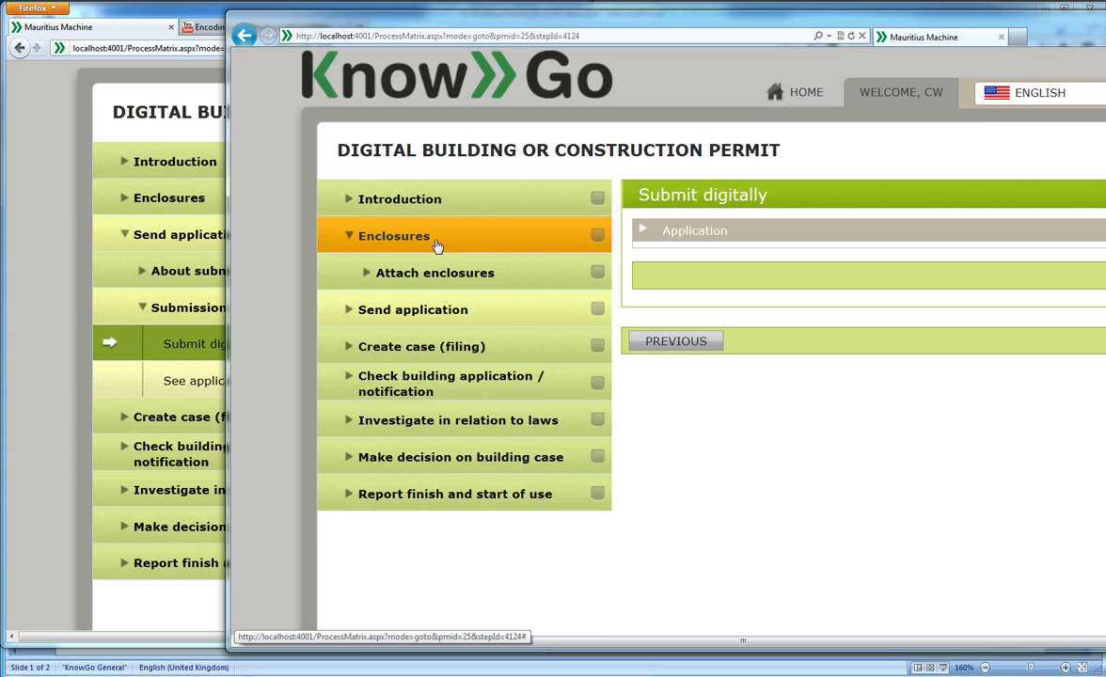
left_click(448, 277)
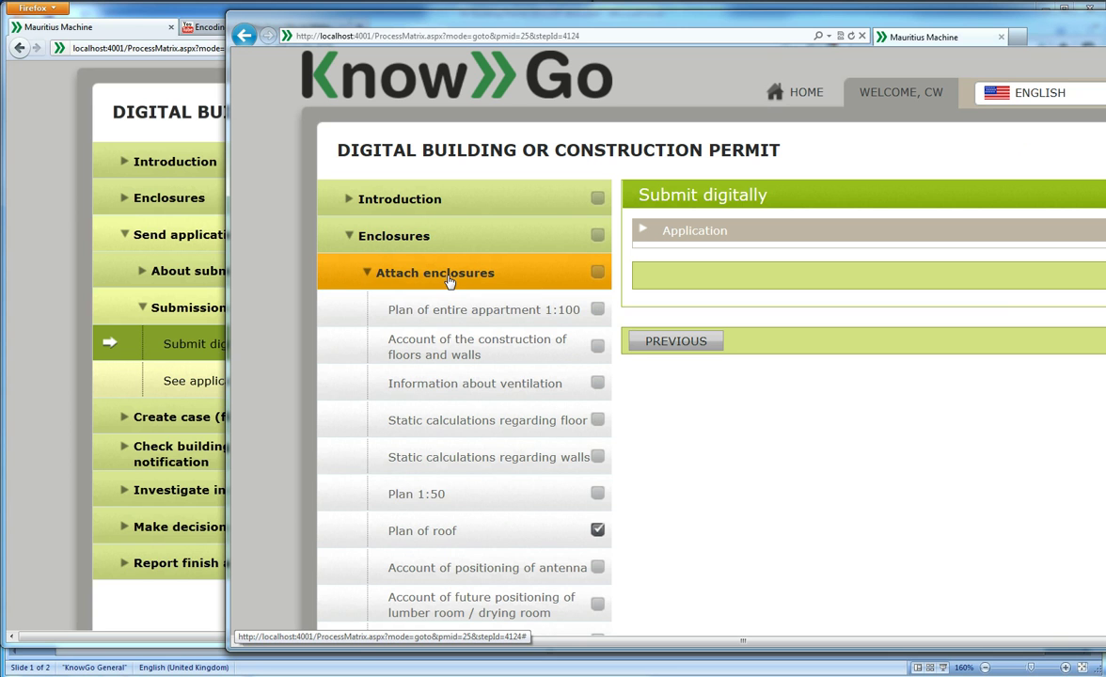
left_click(461, 531)
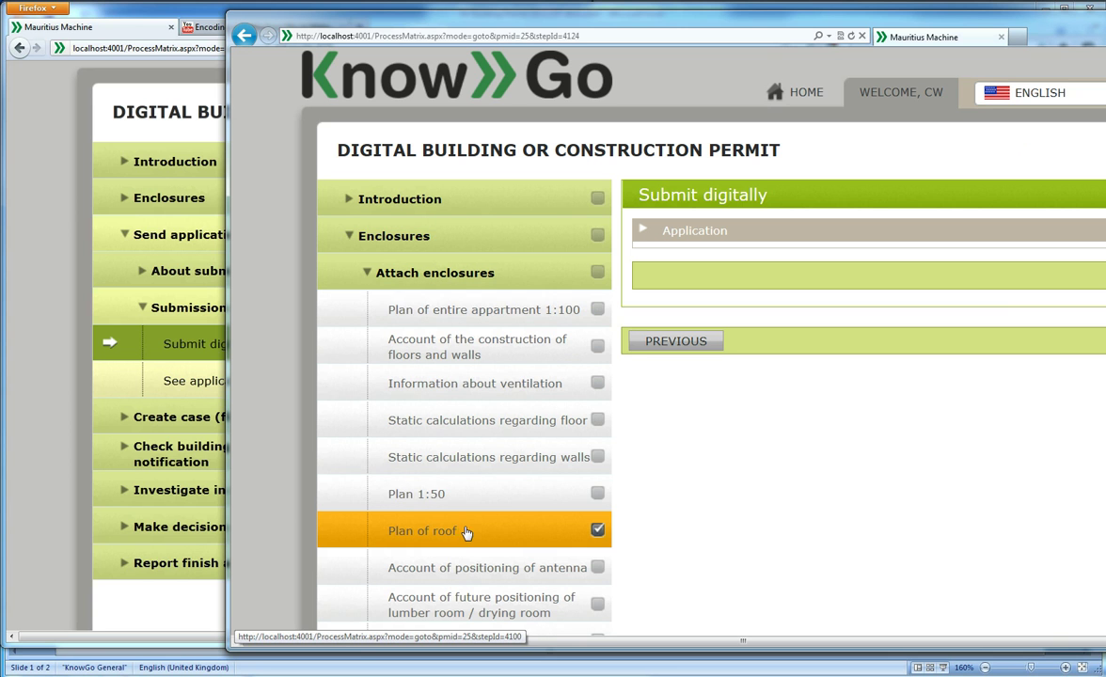
left_click(575, 538)
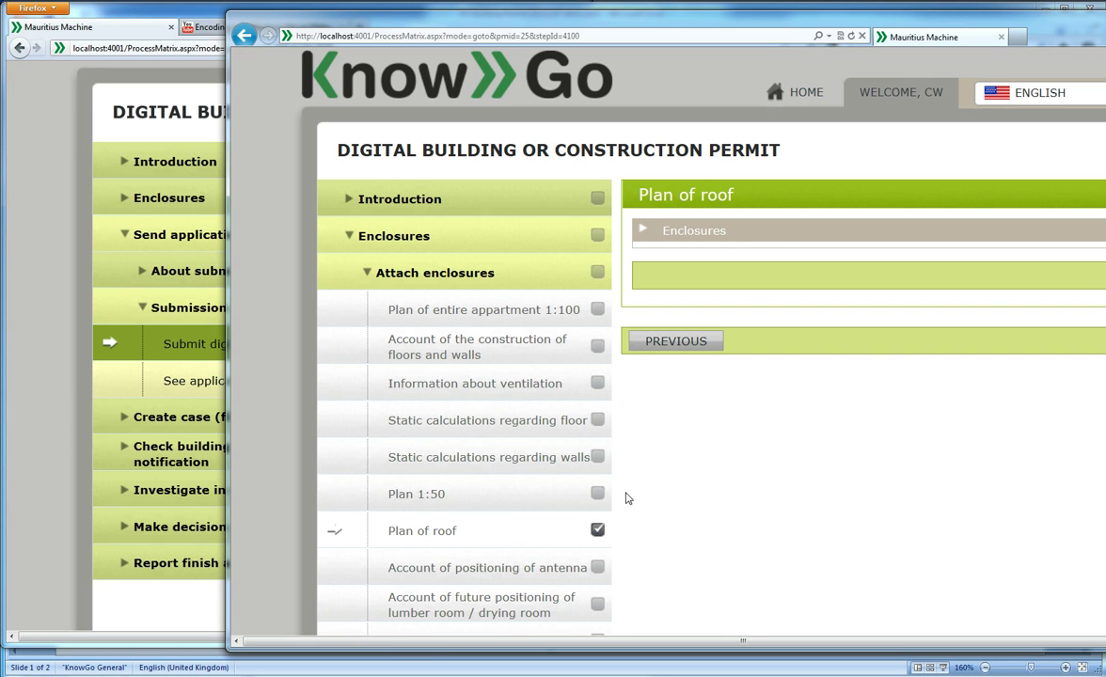
left_click(774, 231)
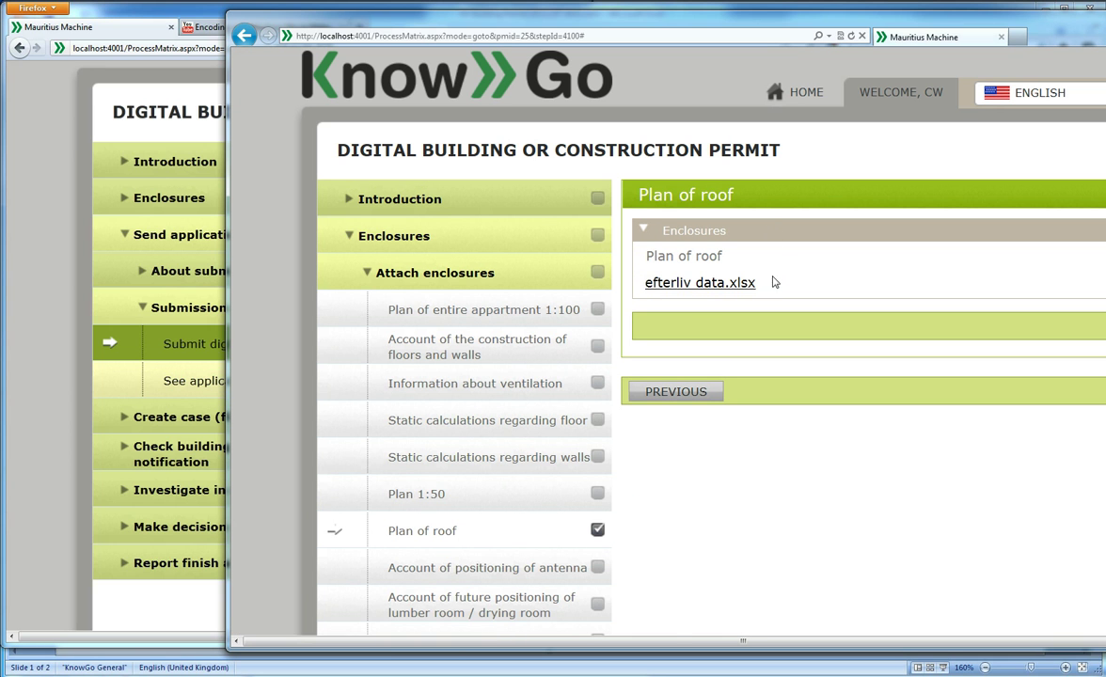
left_click(747, 291)
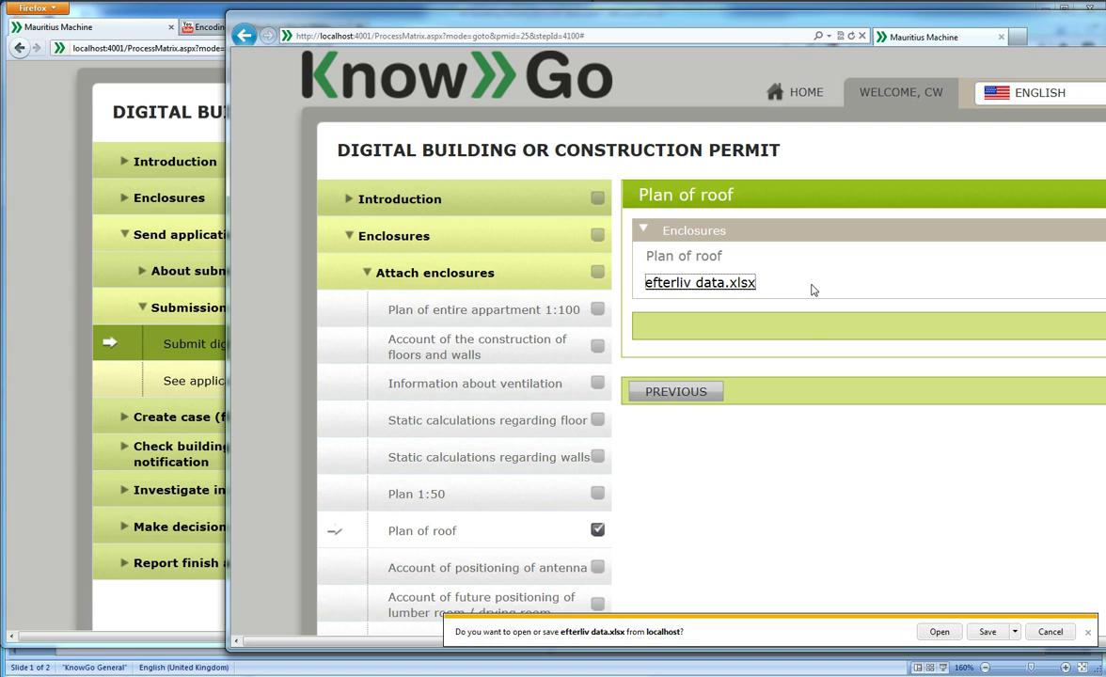
left_click(1049, 634)
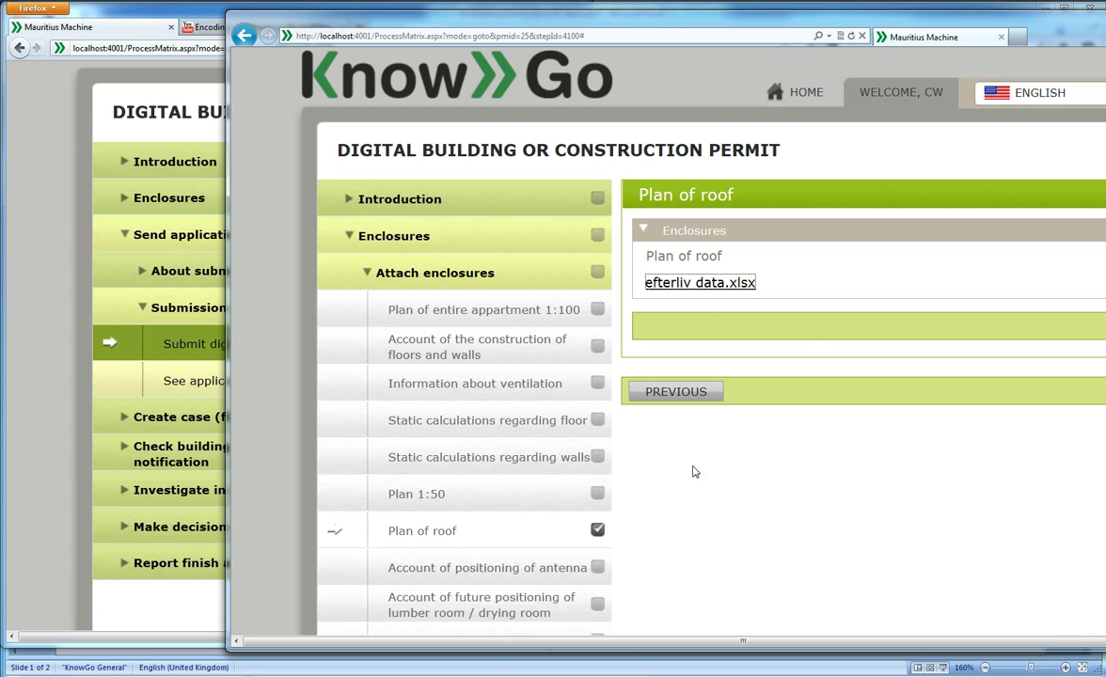
Collapse Enclosures and open the Lov om planlægning check under Investigate relation with other laws
left_click(359, 247)
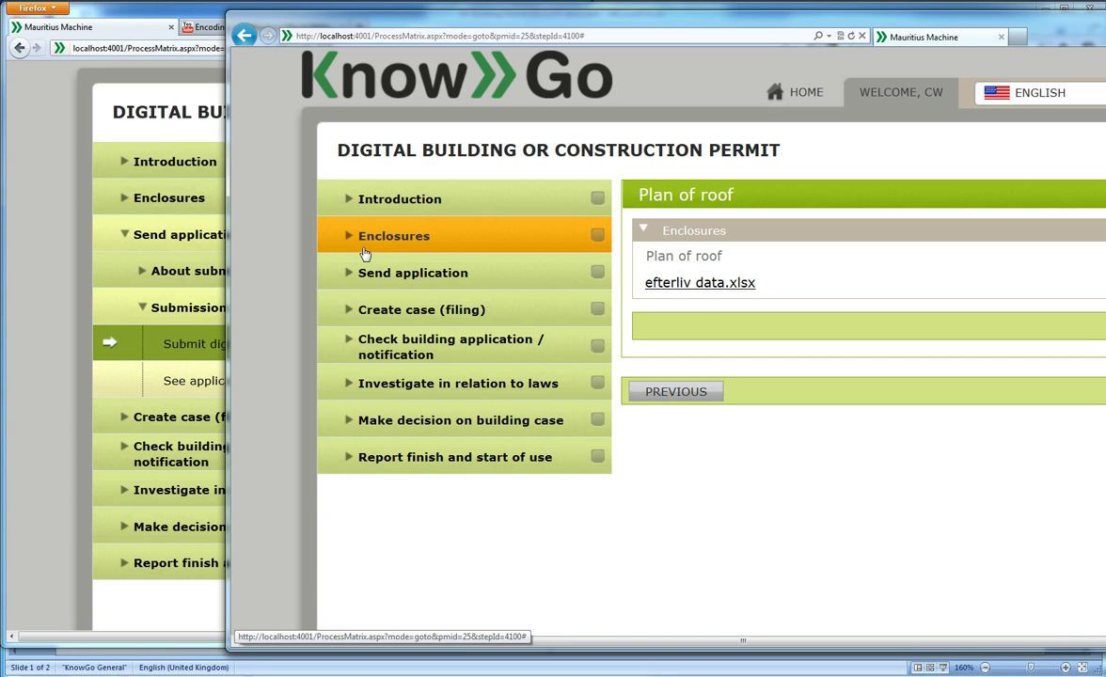
left_click(391, 391)
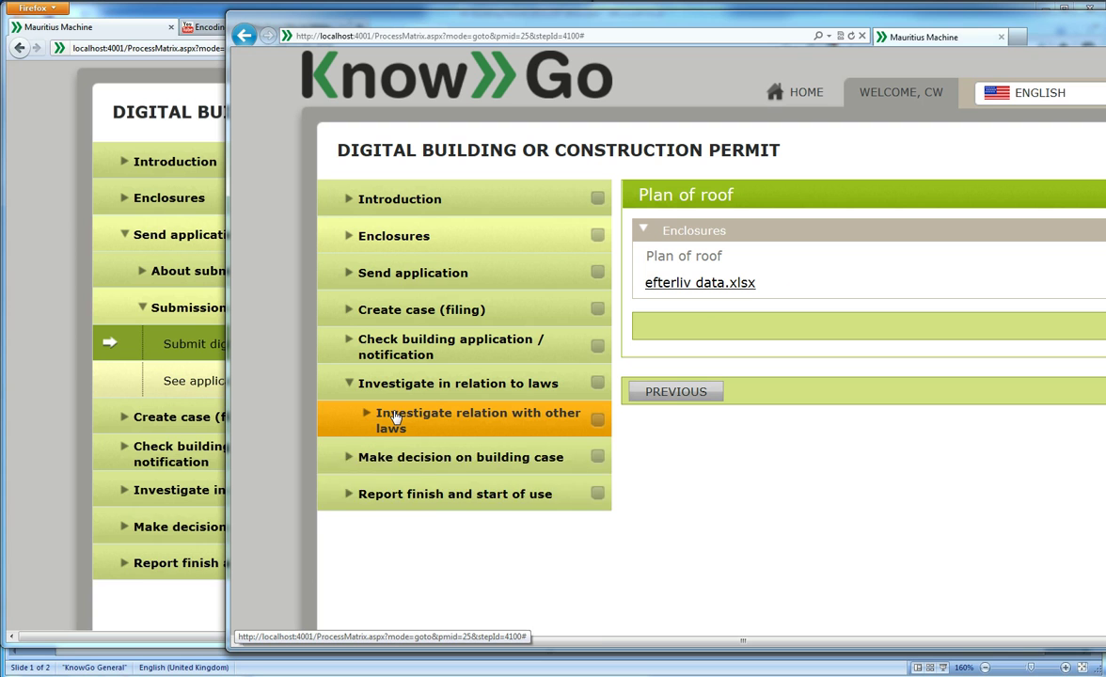
left_click(392, 418)
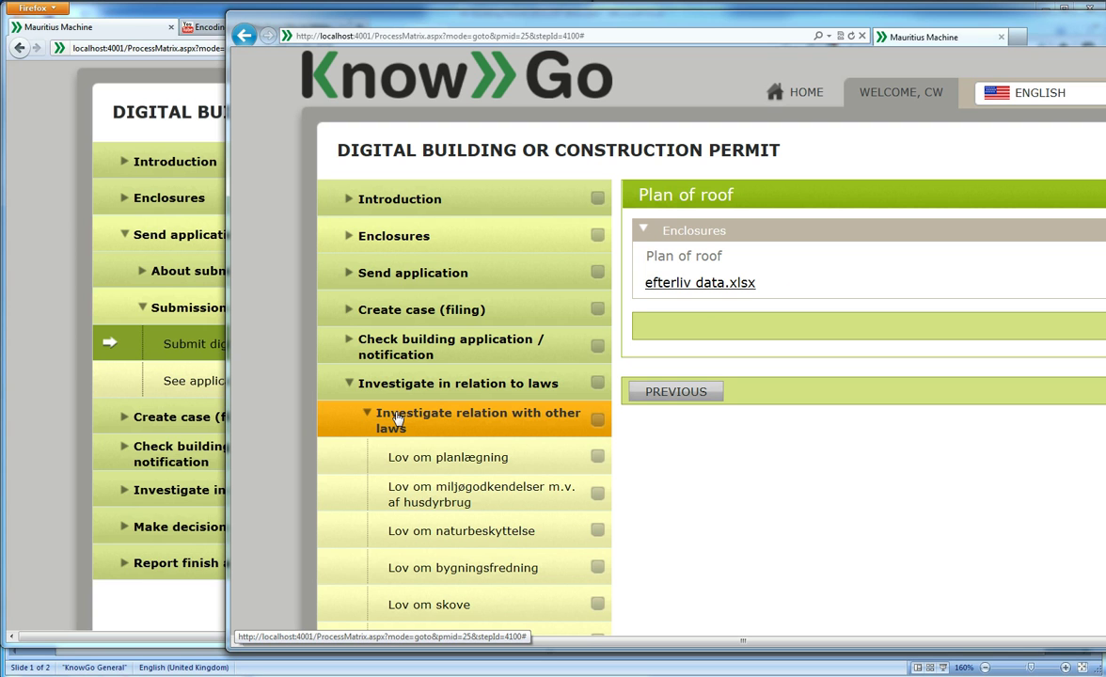
left_click(432, 466)
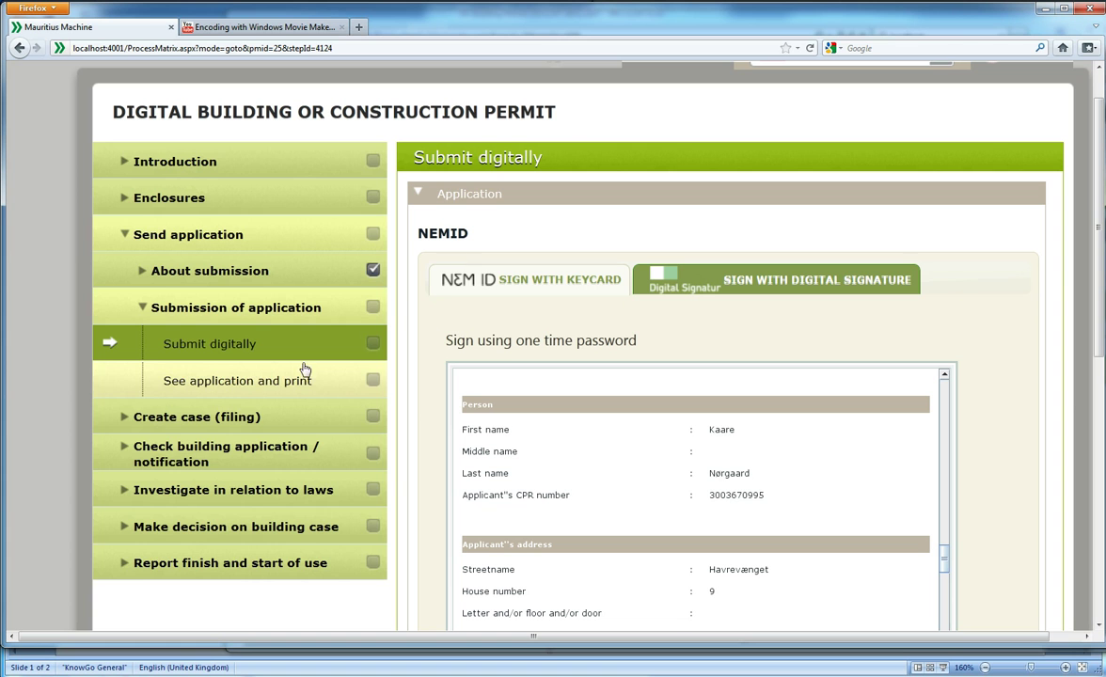
In the second window, open Lov om planlægning and expand its Rules check - laws section
left_click(262, 493)
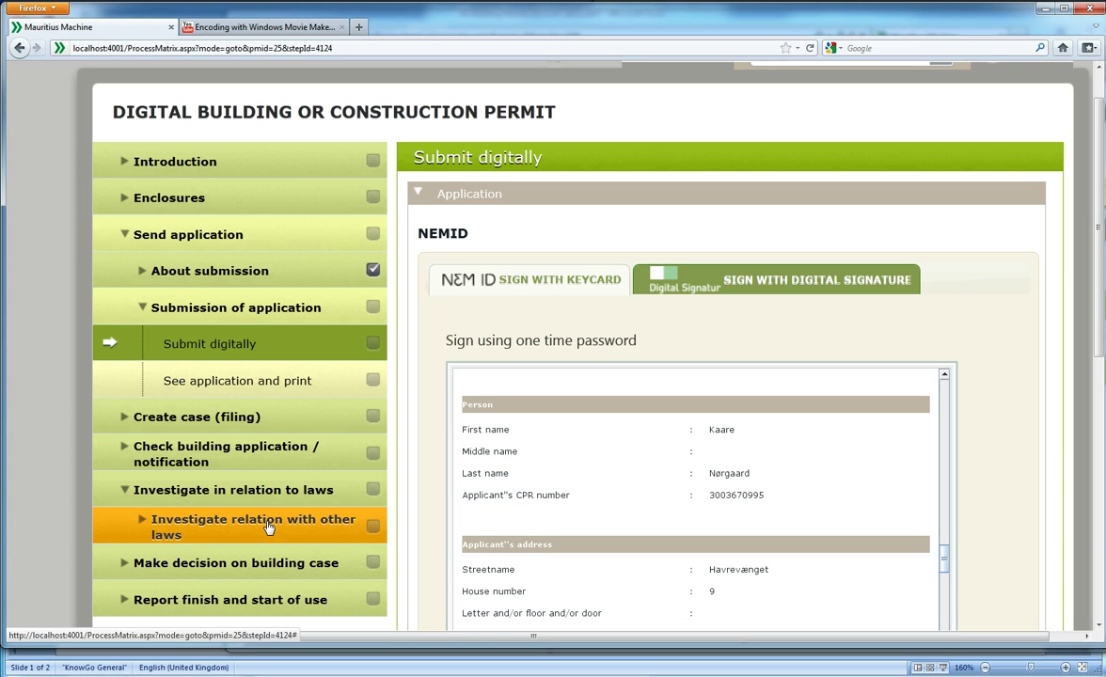
left_click(268, 528)
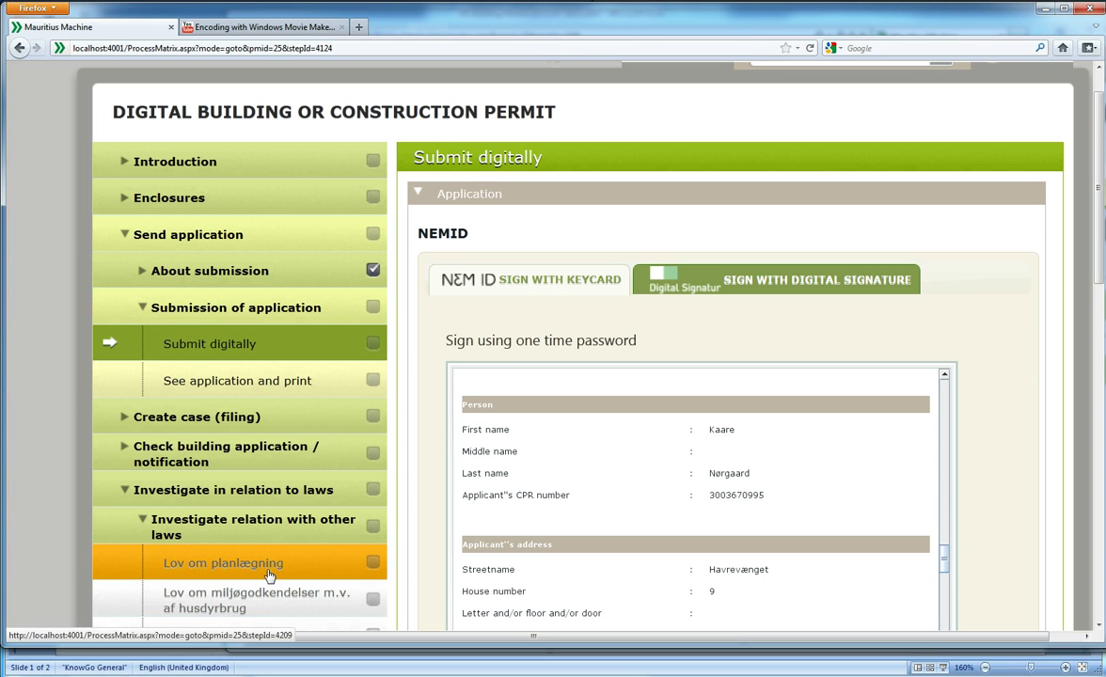
left_click(272, 573)
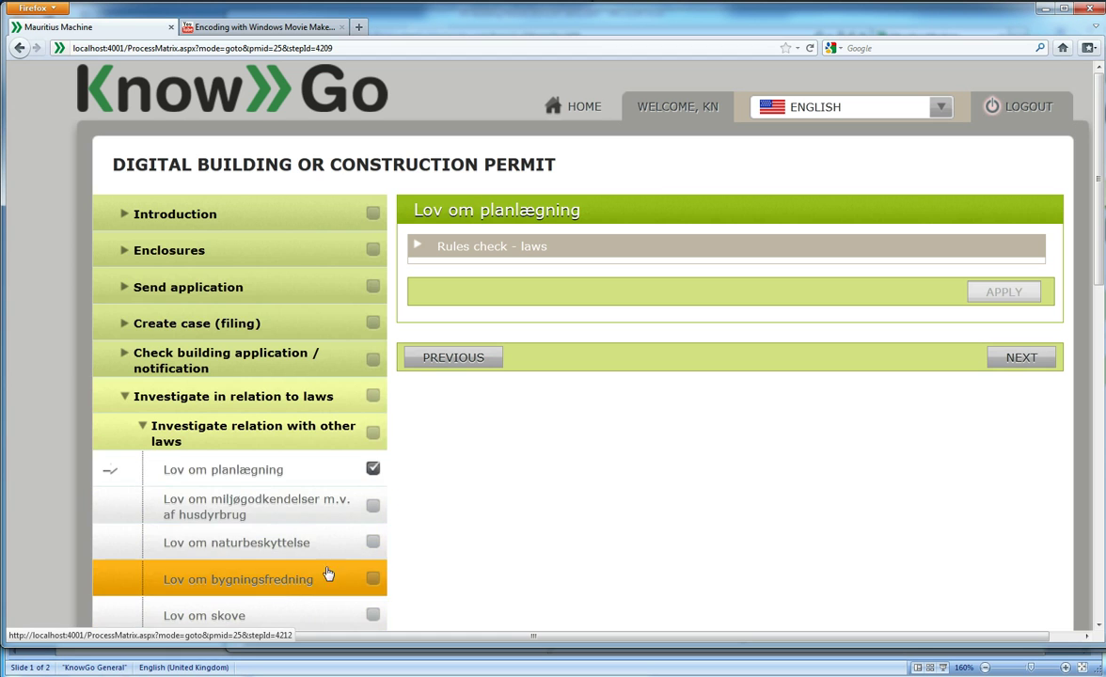
left_click(566, 246)
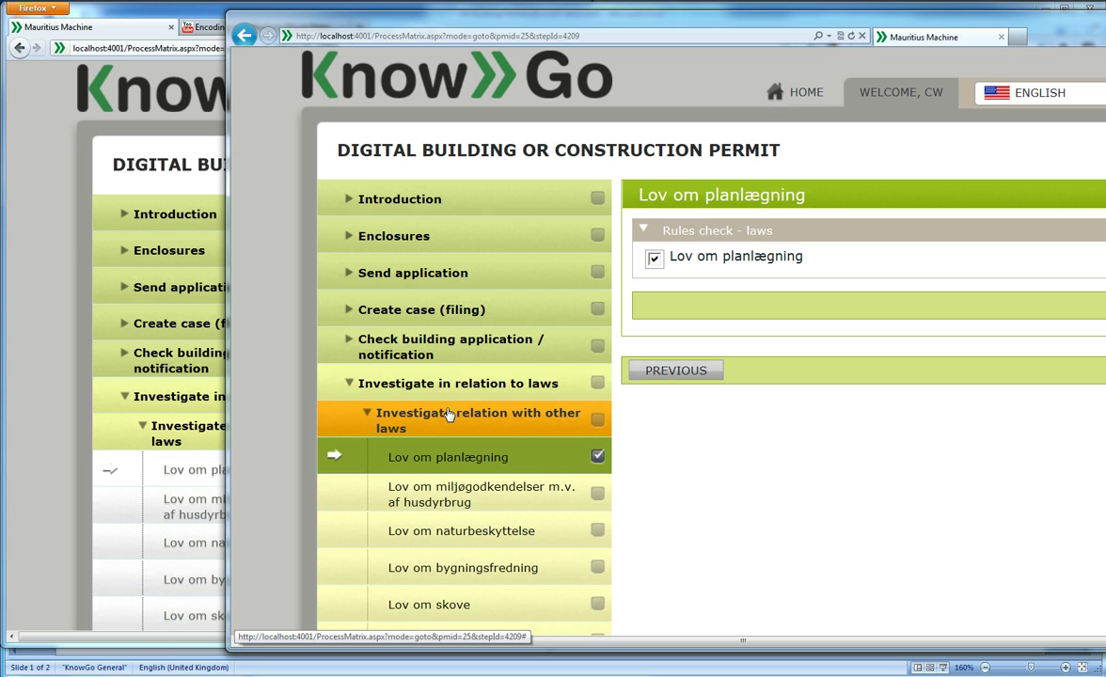
Open Make decision on building case > Make decision on construction and tick Construction is approved
left_click(446, 383)
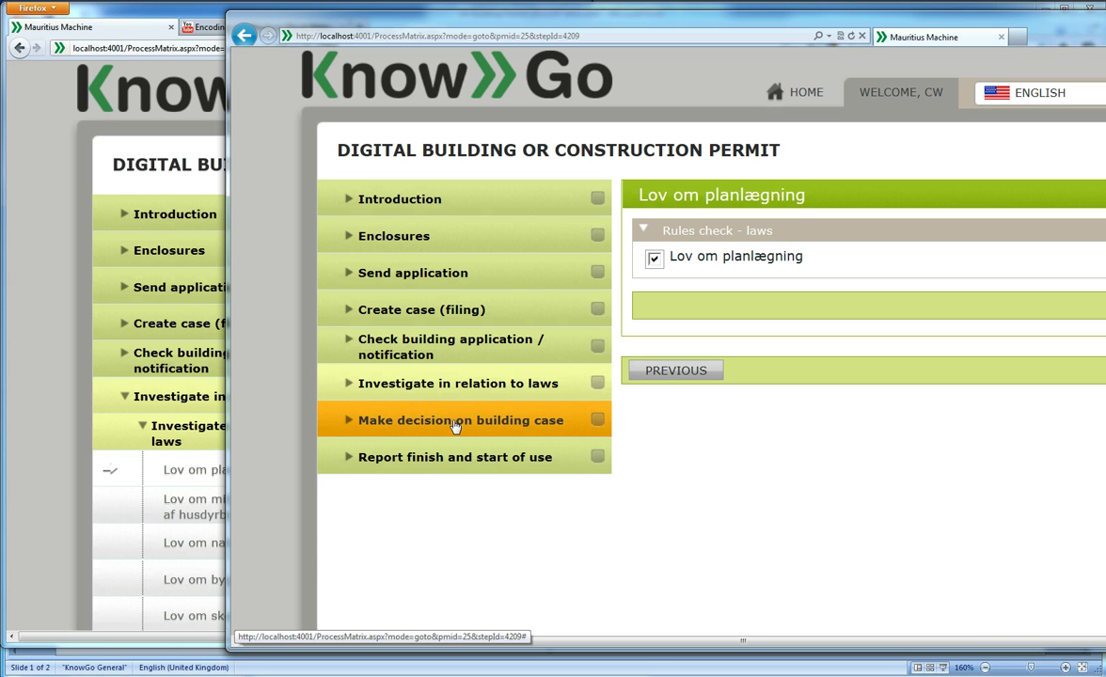
left_click(454, 423)
left_click(440, 495)
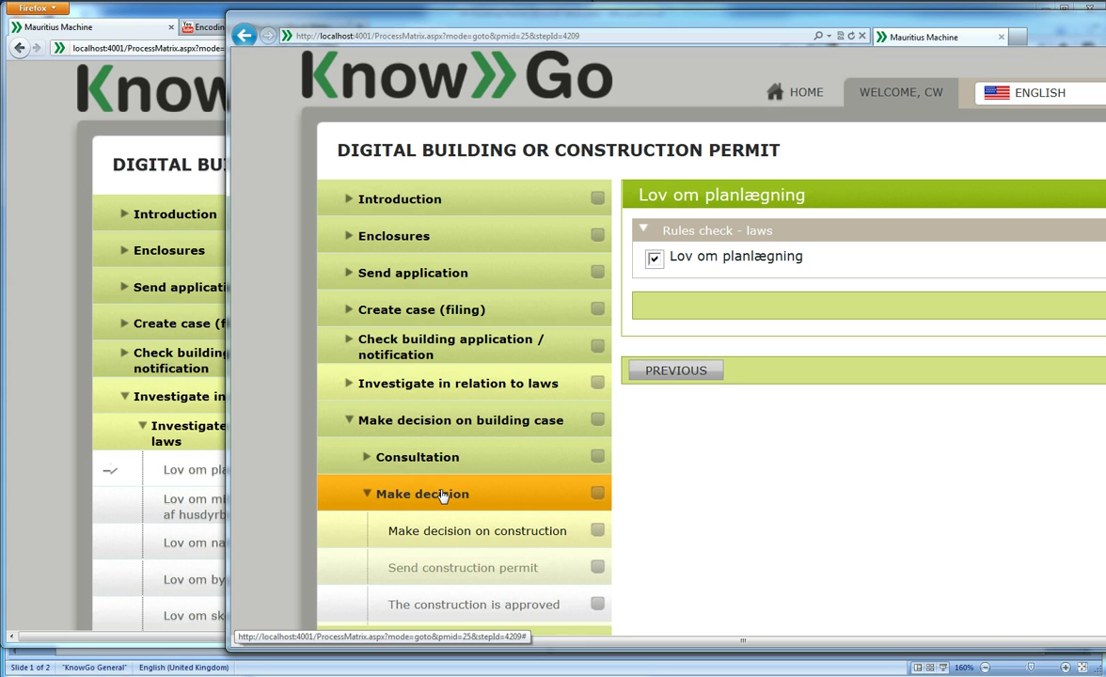
left_click(461, 532)
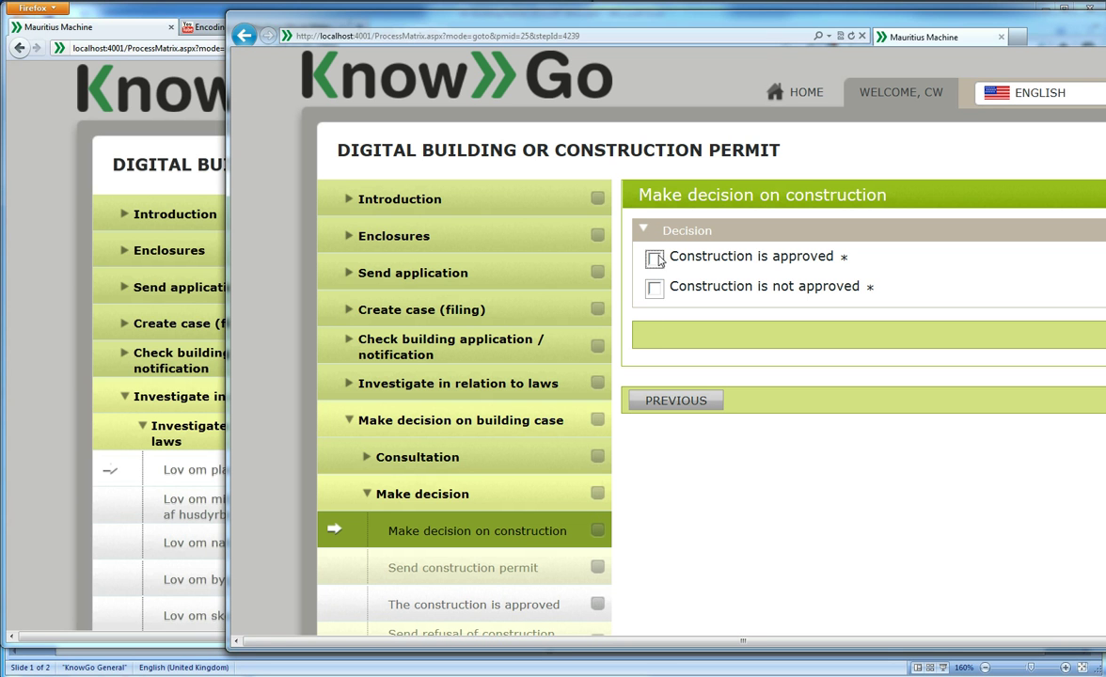
left_click(654, 257)
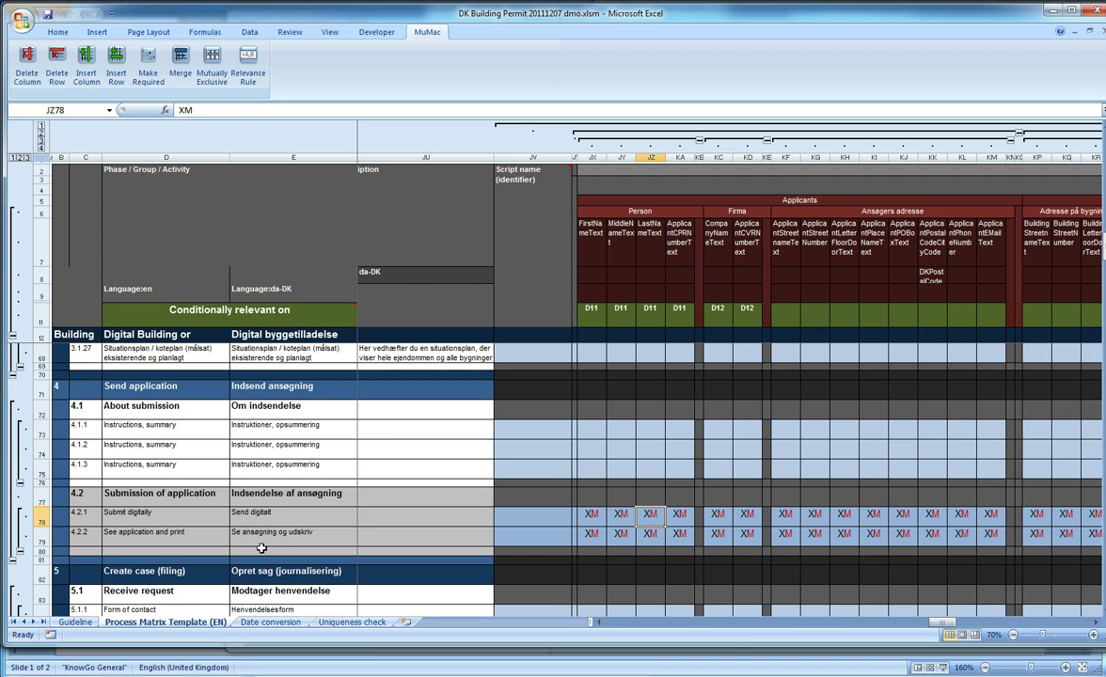
Scroll the matrix down to the Lov om planlægning and Make decision on construction rows
scroll(256, 527, "down", 1)
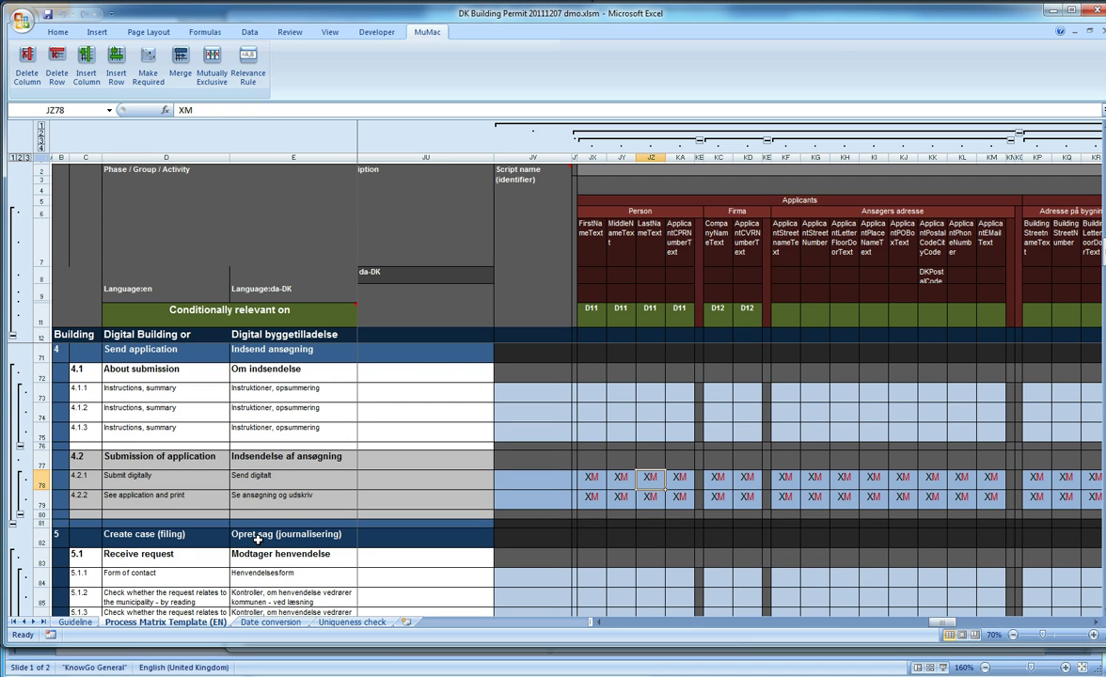
scroll(257, 539, "down", 8)
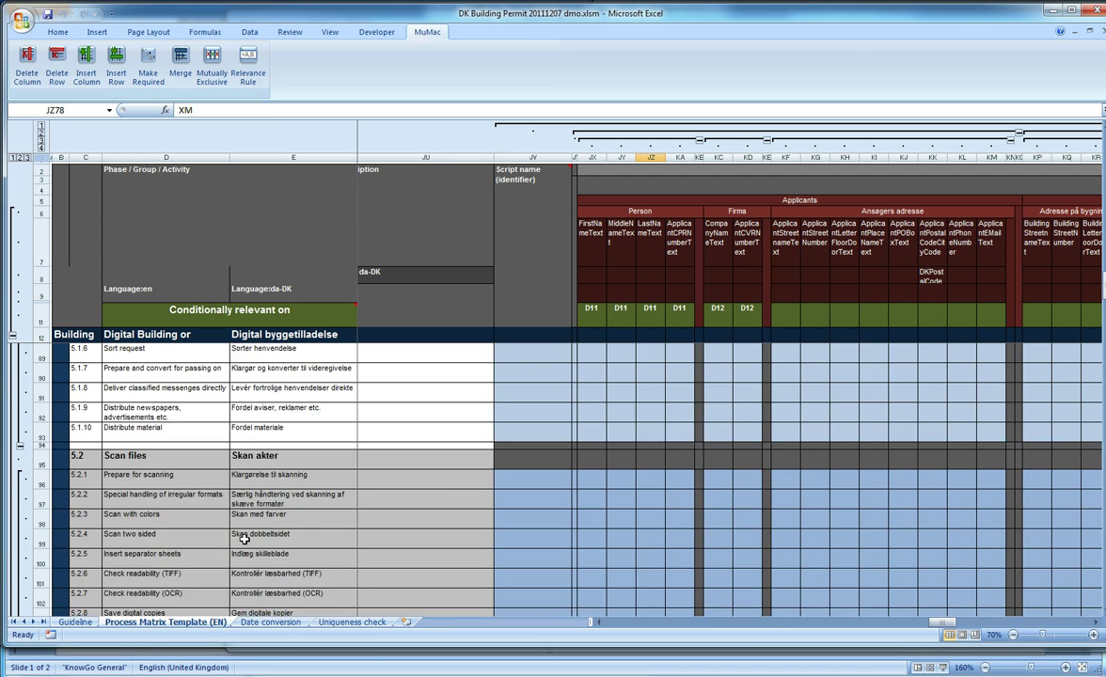
scroll(244, 541, "down", 8)
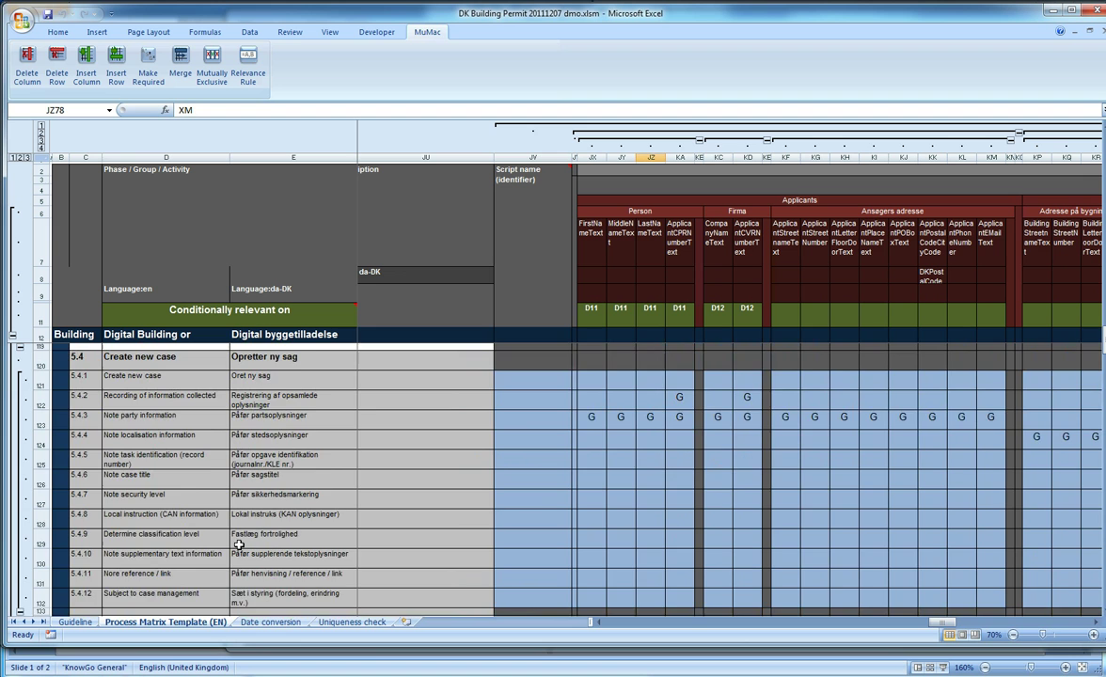
scroll(240, 547, "down", 13)
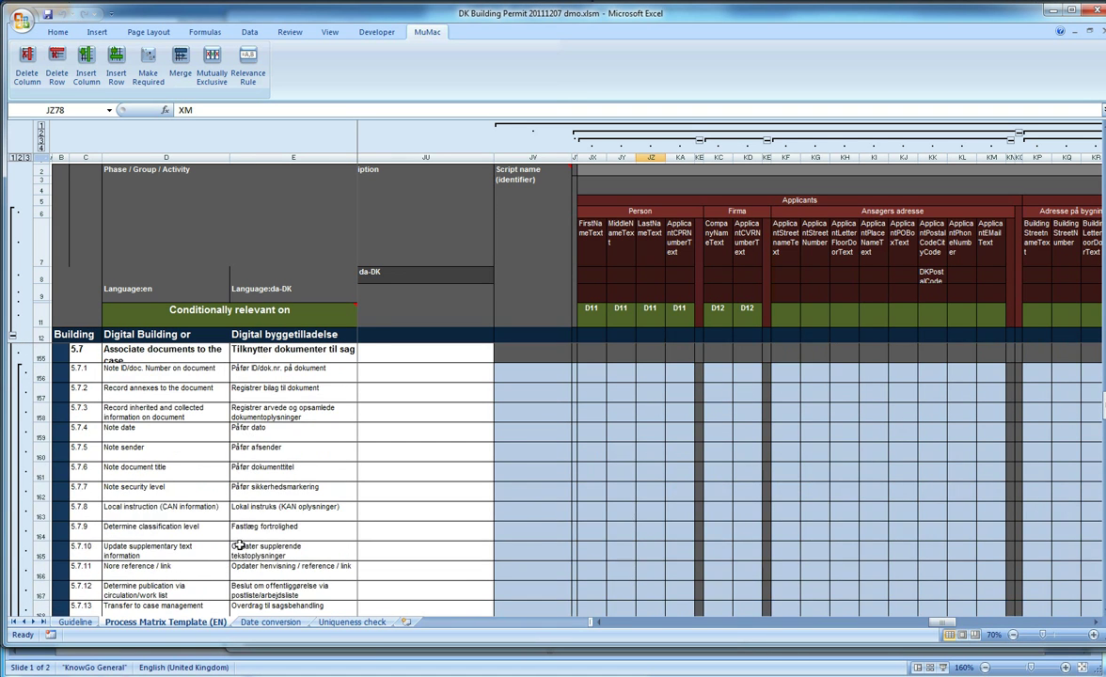
scroll(240, 545, "down", 1)
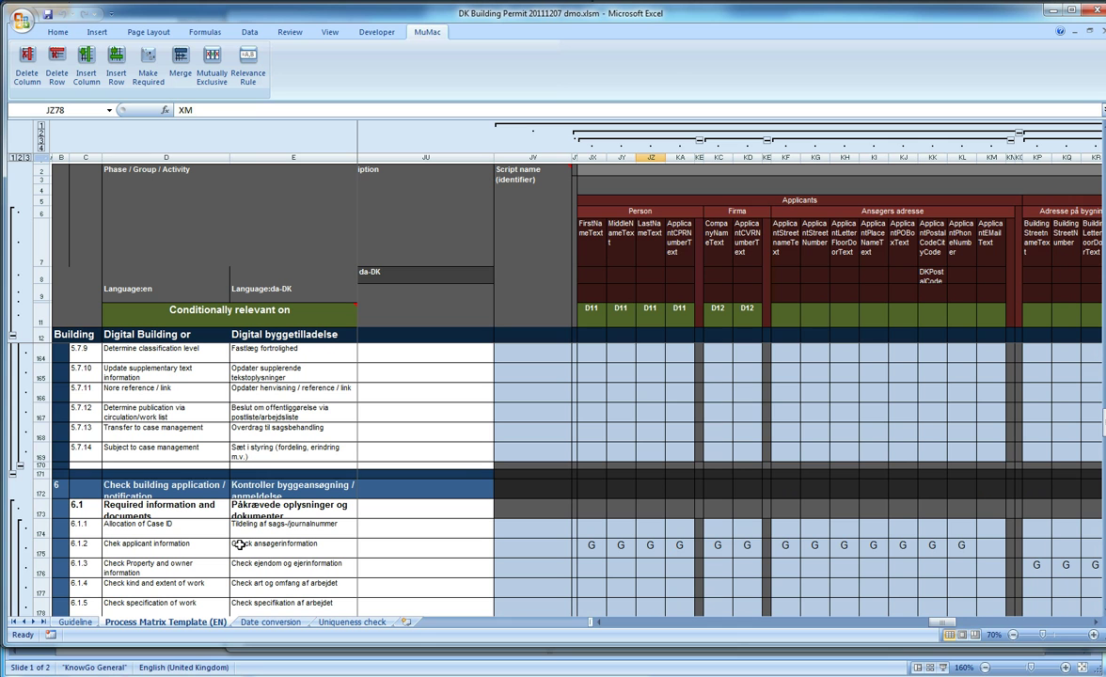
scroll(240, 545, "down", 3)
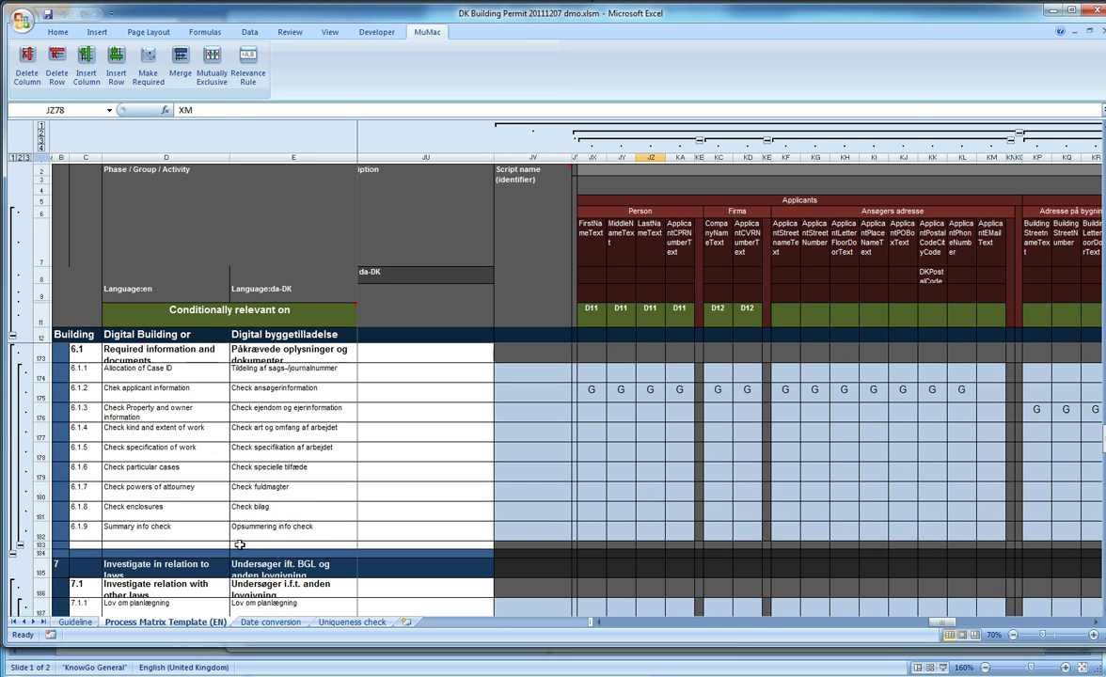
scroll(240, 545, "down", 1)
scroll(240, 545, "down", 3)
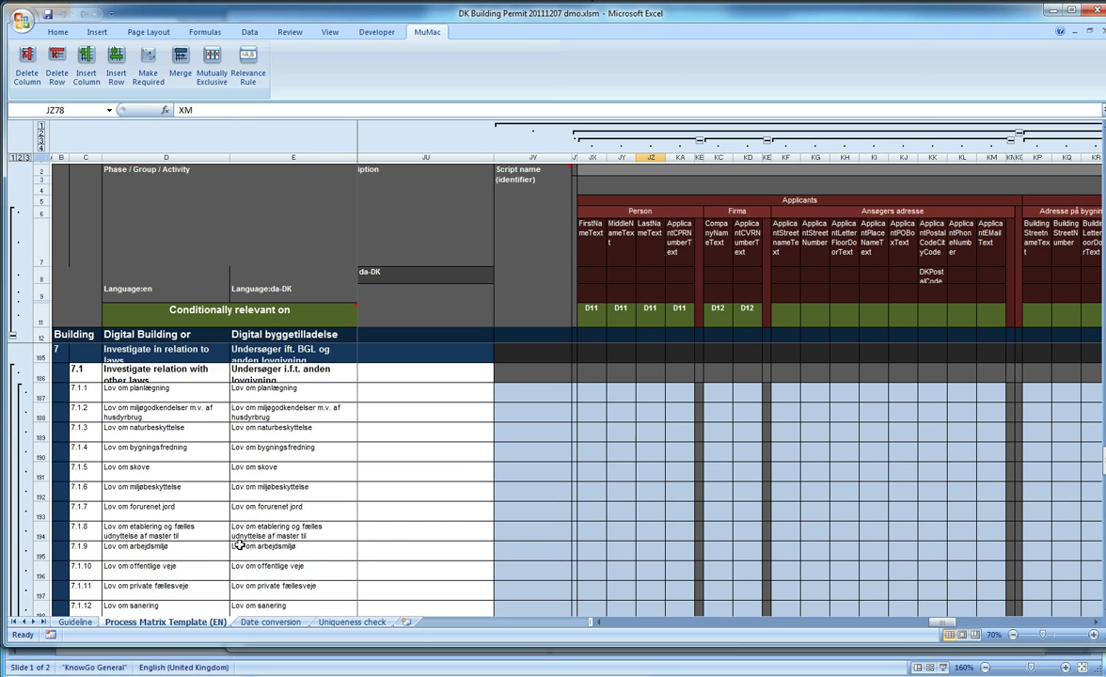
left_click(219, 391)
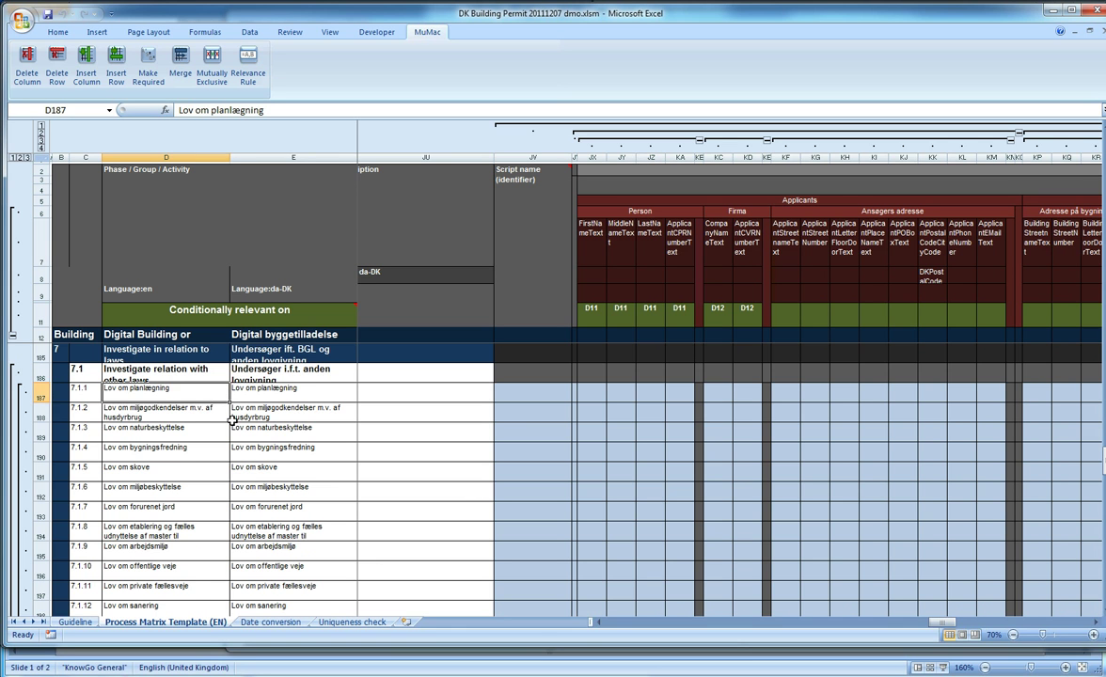
scroll(219, 392, "down", 5)
scroll(233, 430, "down", 2)
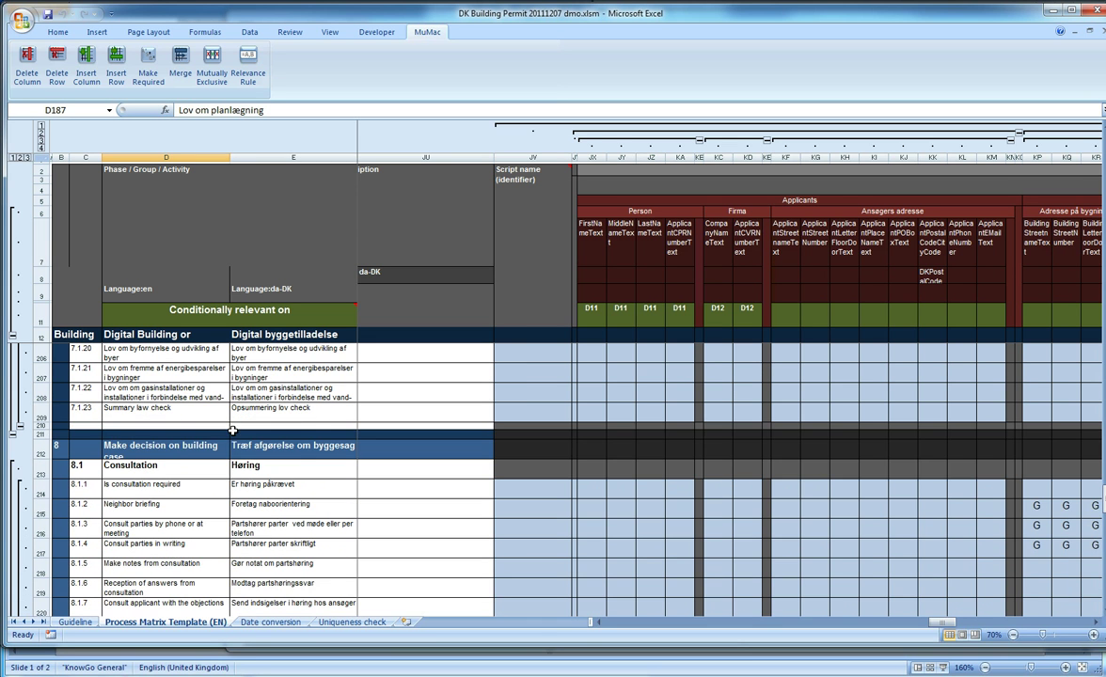
scroll(193, 419, "down", 2)
scroll(202, 459, "down", 1)
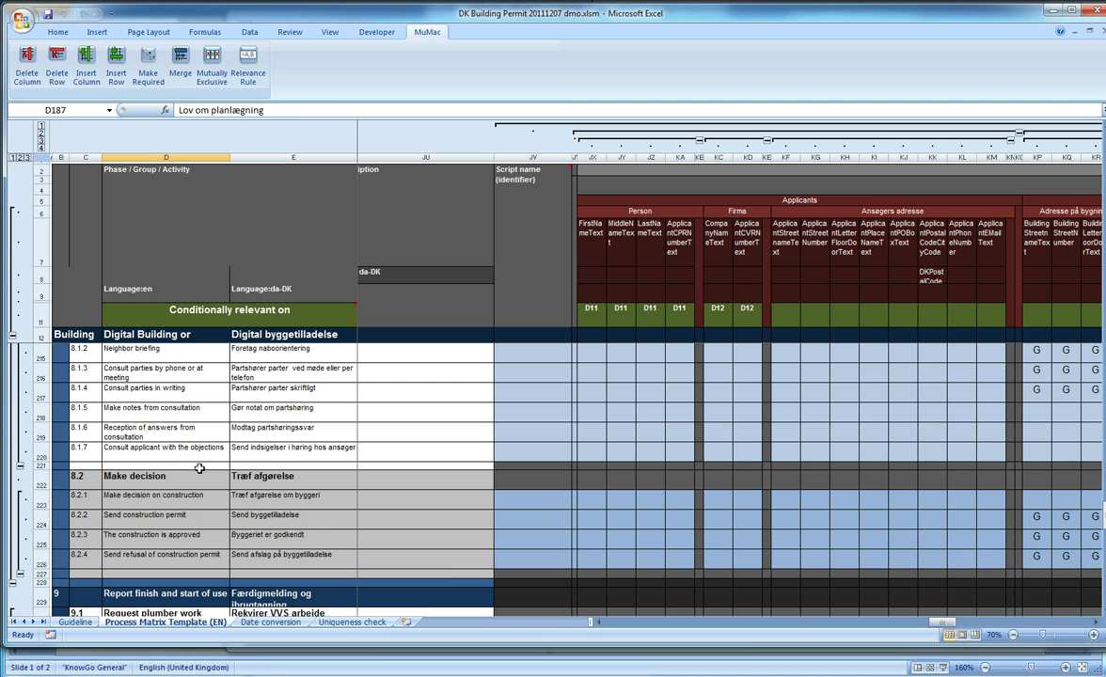
left_click(176, 502)
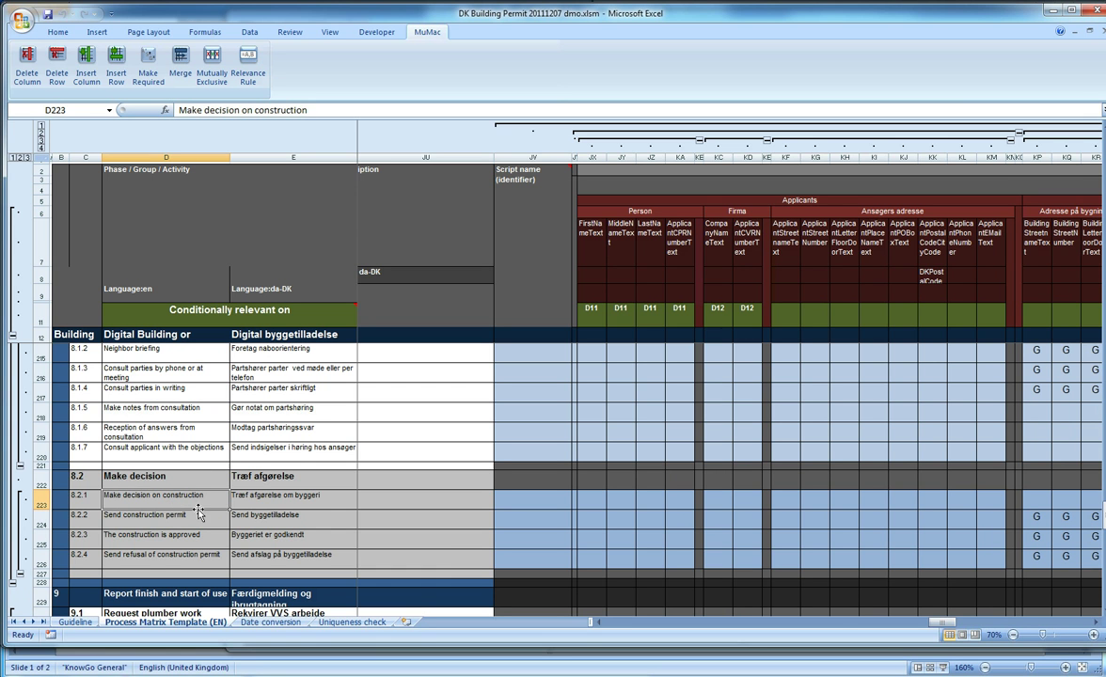
Check the ConstructionApproved S* cells on row 223 and the Y condition in JF224
left_click_drag(934, 616, 918, 673)
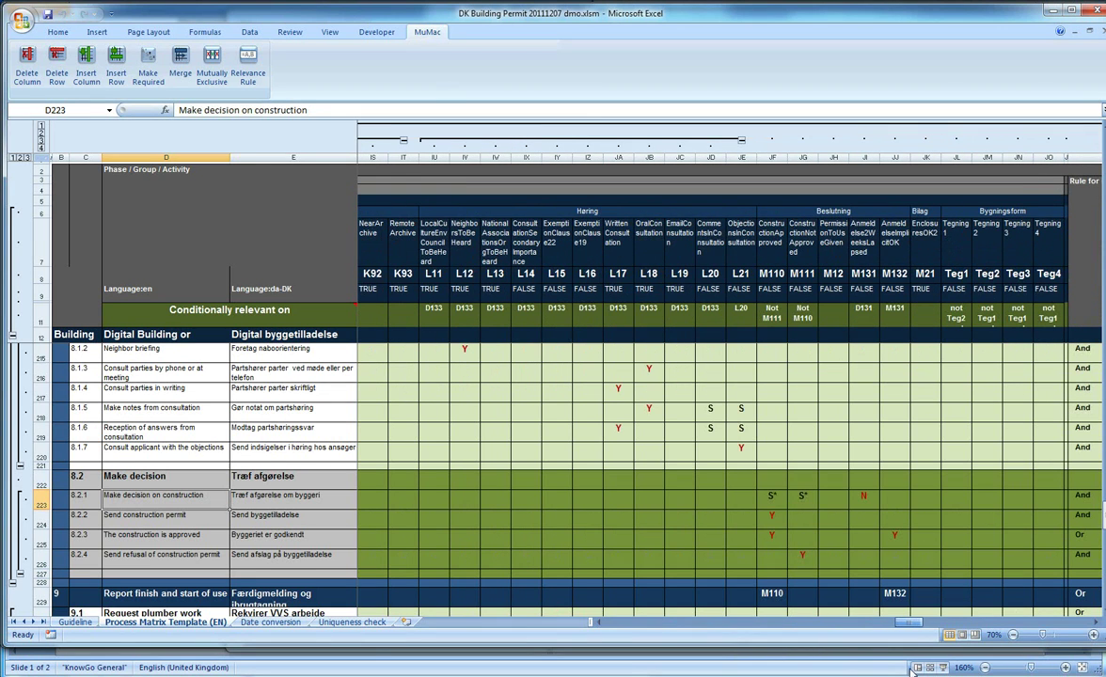
left_click_drag(774, 497, 797, 505)
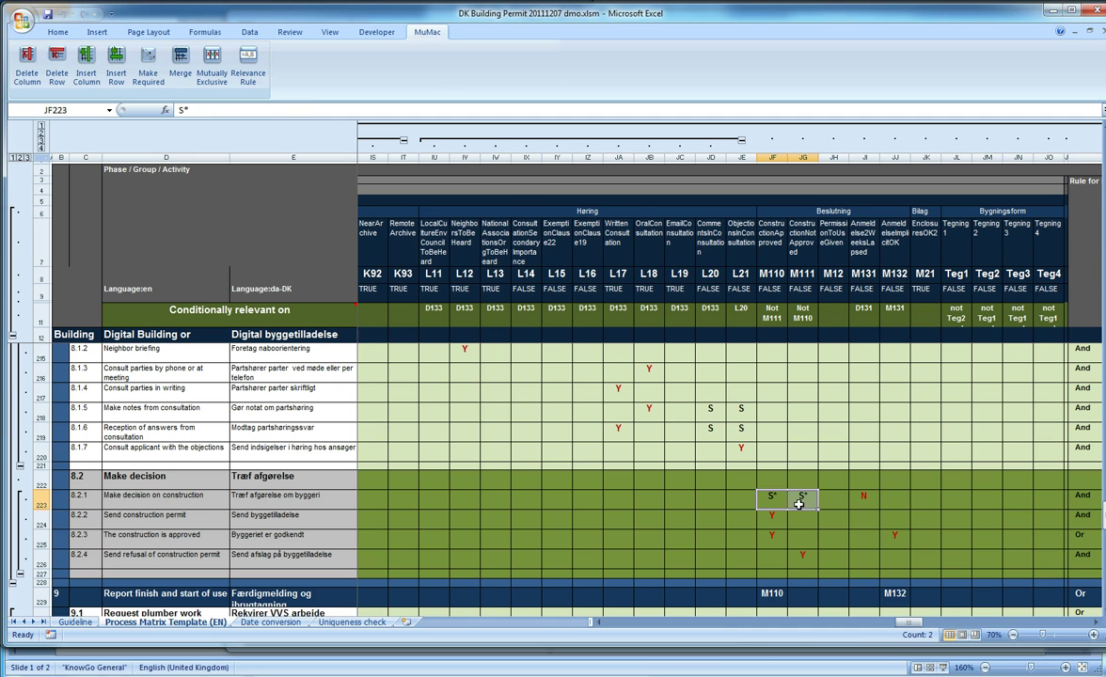
left_click(778, 238)
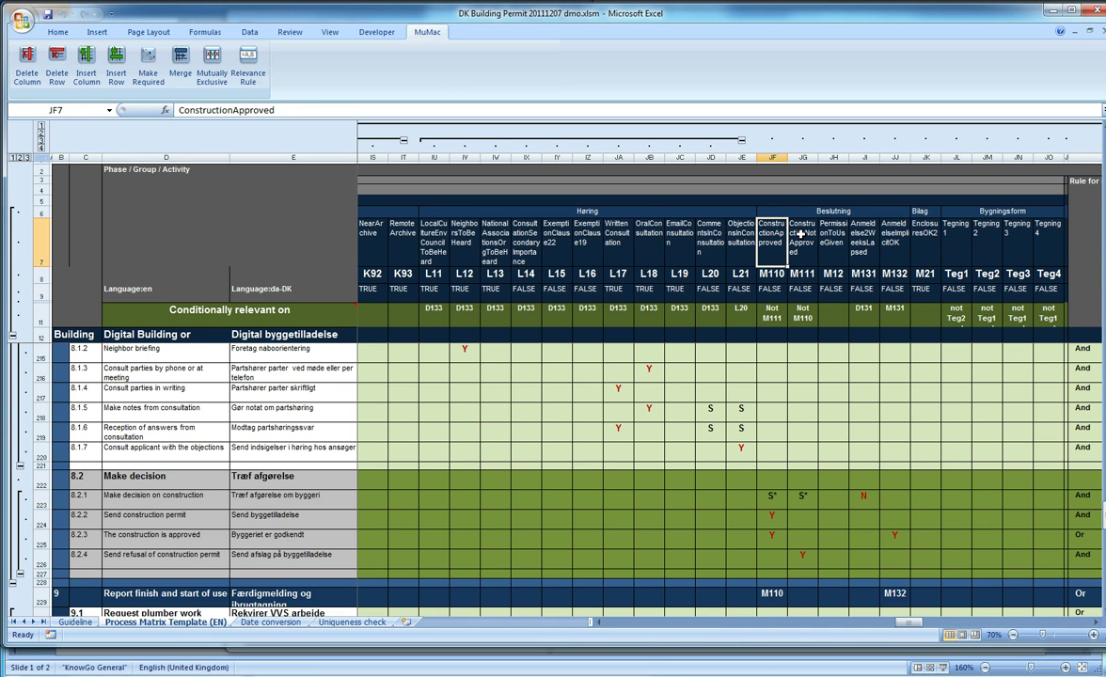
left_click(800, 235)
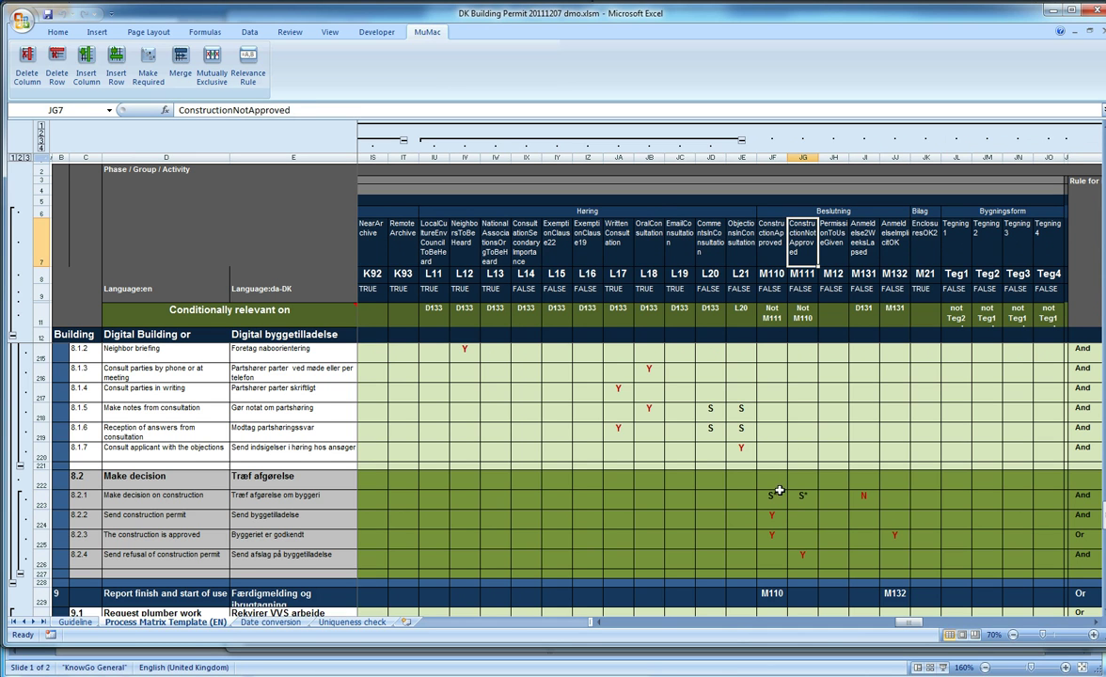
left_click_drag(773, 495, 797, 497)
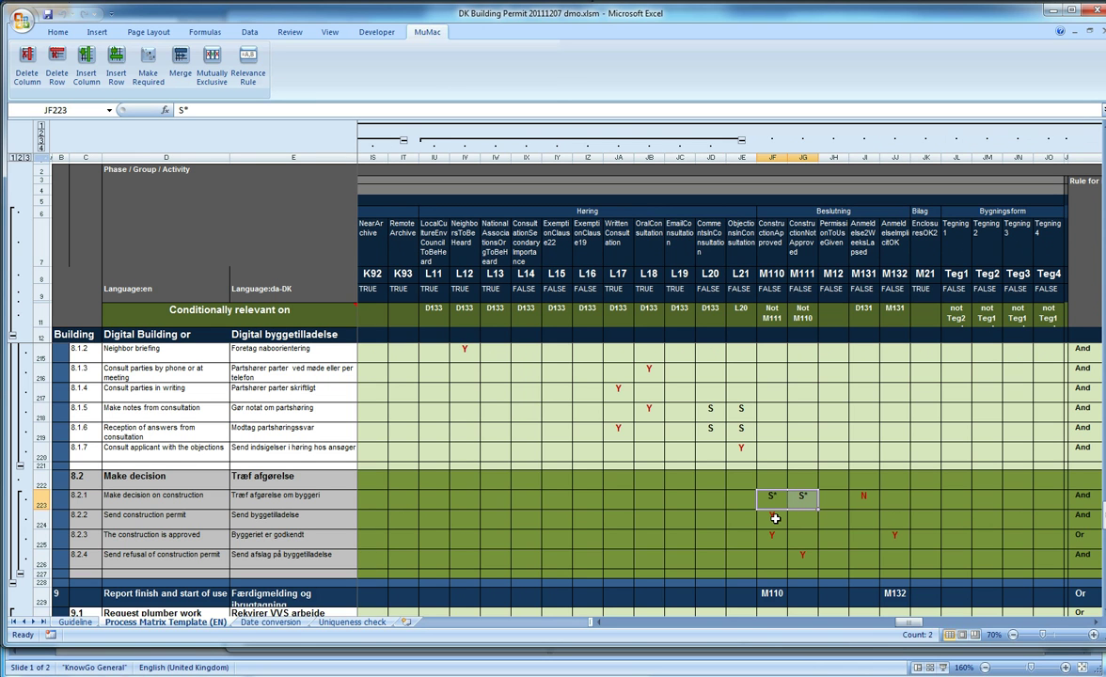
left_click(777, 518)
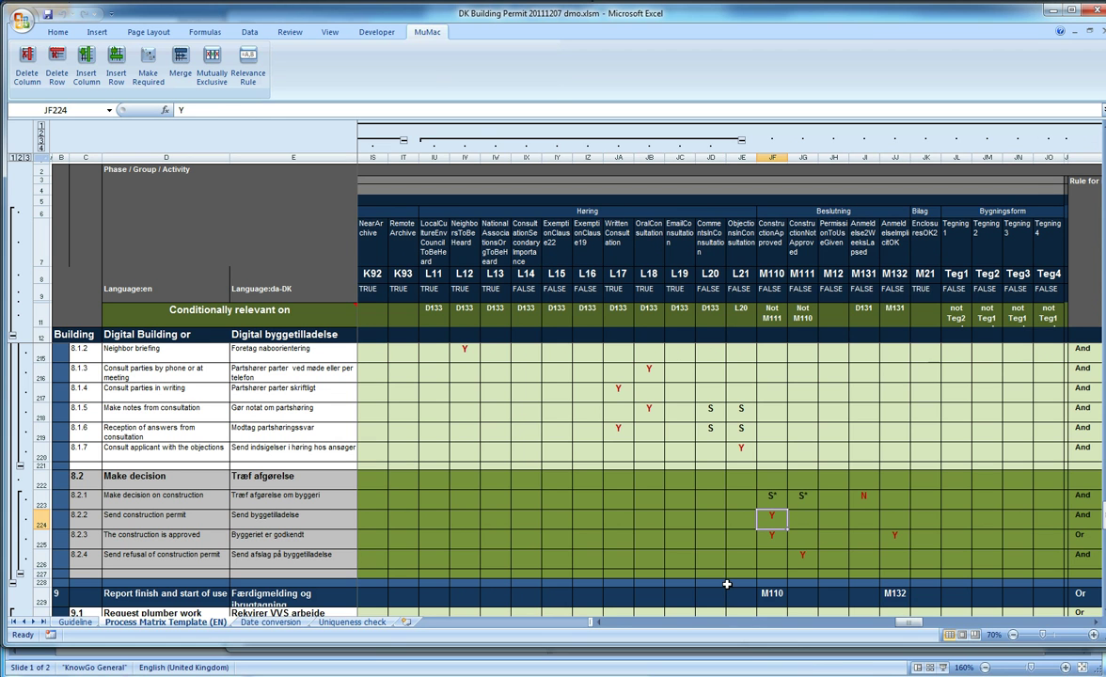
key("alt+Tab")
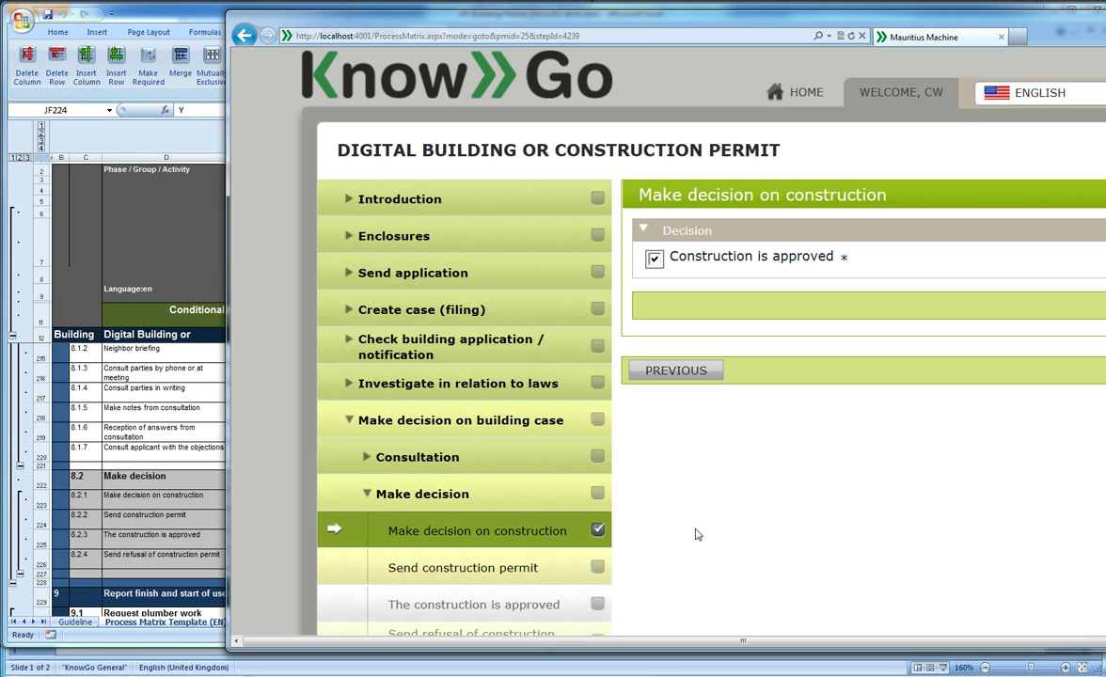
Open the Send construction permit step in Mauritius Machine, then return to the Excel process matrix
left_click(491, 572)
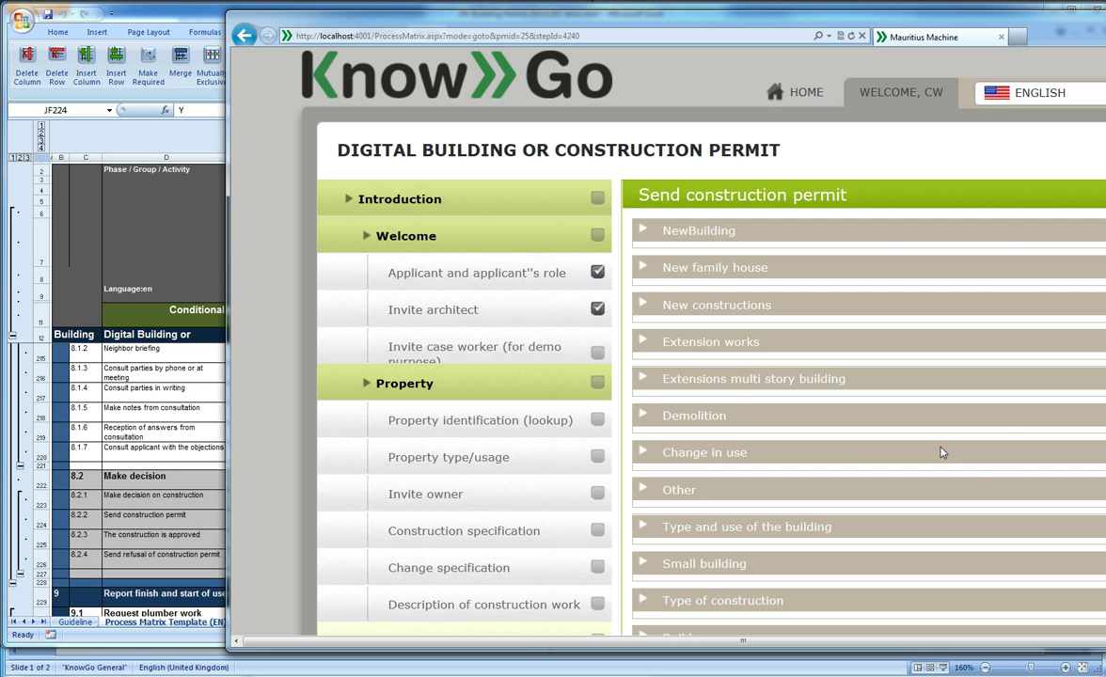
key("alt+Tab")
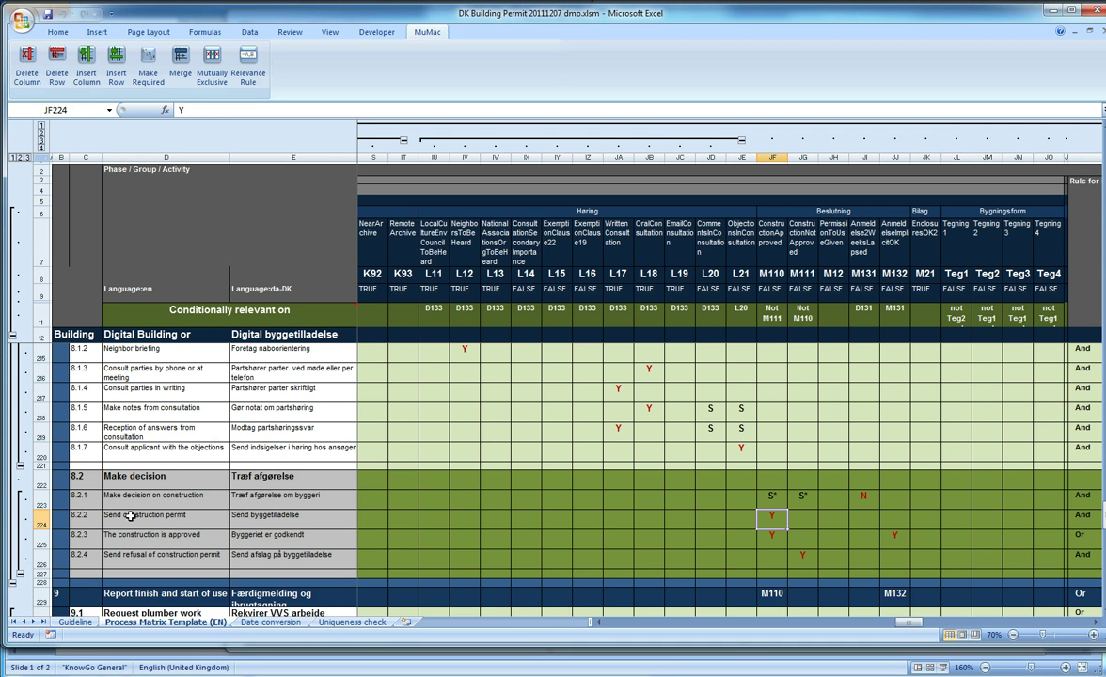
Select row 224 and scroll right to its G (read-only) variables, then return to KnowGo
left_click(49, 521)
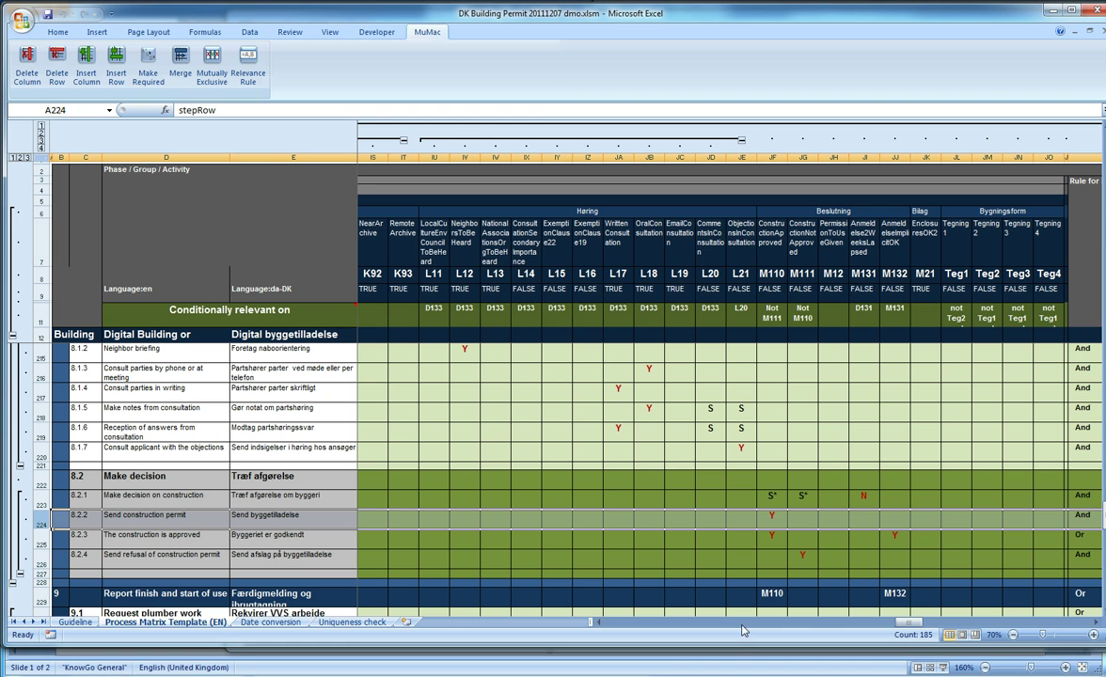
left_click_drag(889, 624, 951, 643)
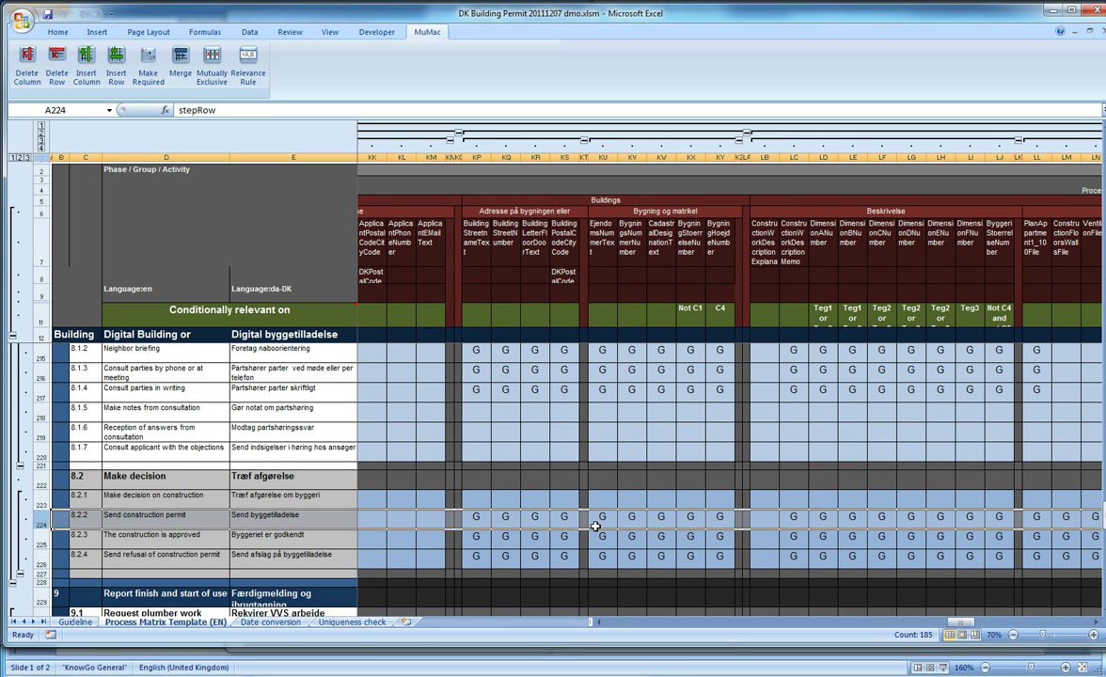
left_click_drag(960, 625, 990, 641)
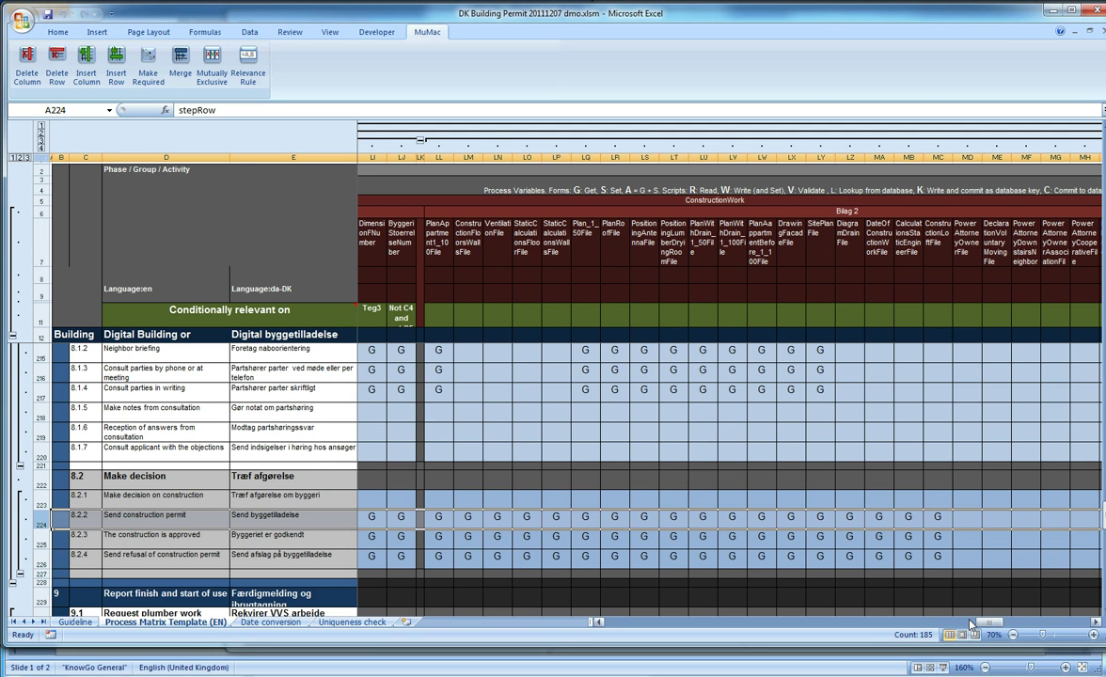
key("alt+Tab")
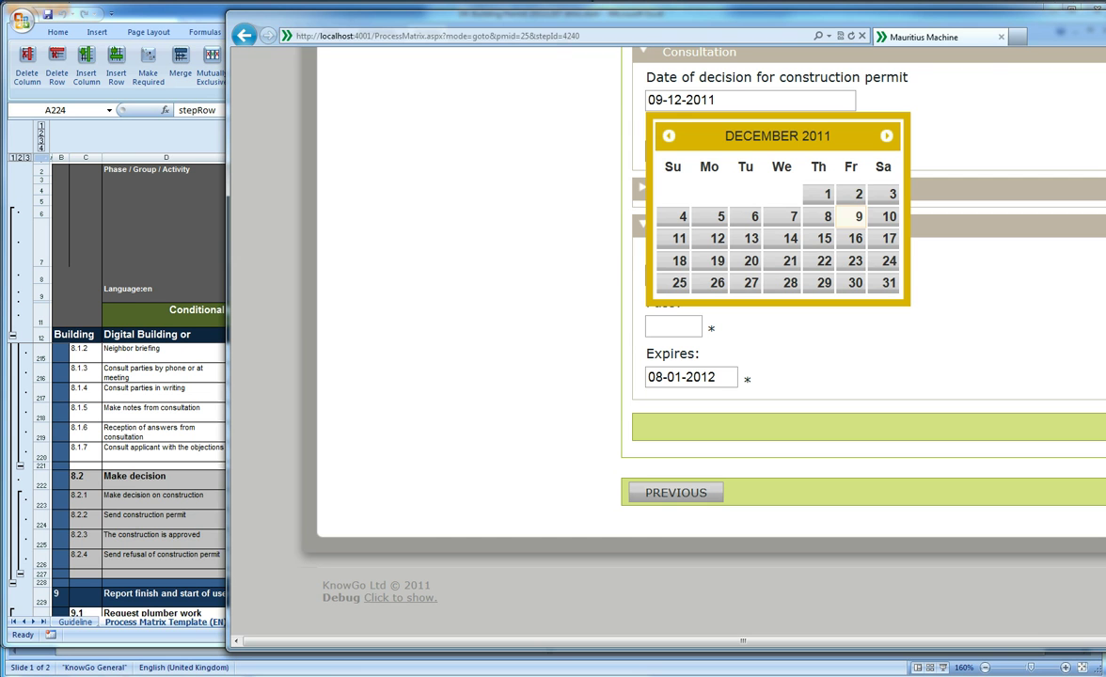
Expand and collapse the NewBuilding and Type and use of the building sections
key("alt+Tab")
key("alt+Tab")
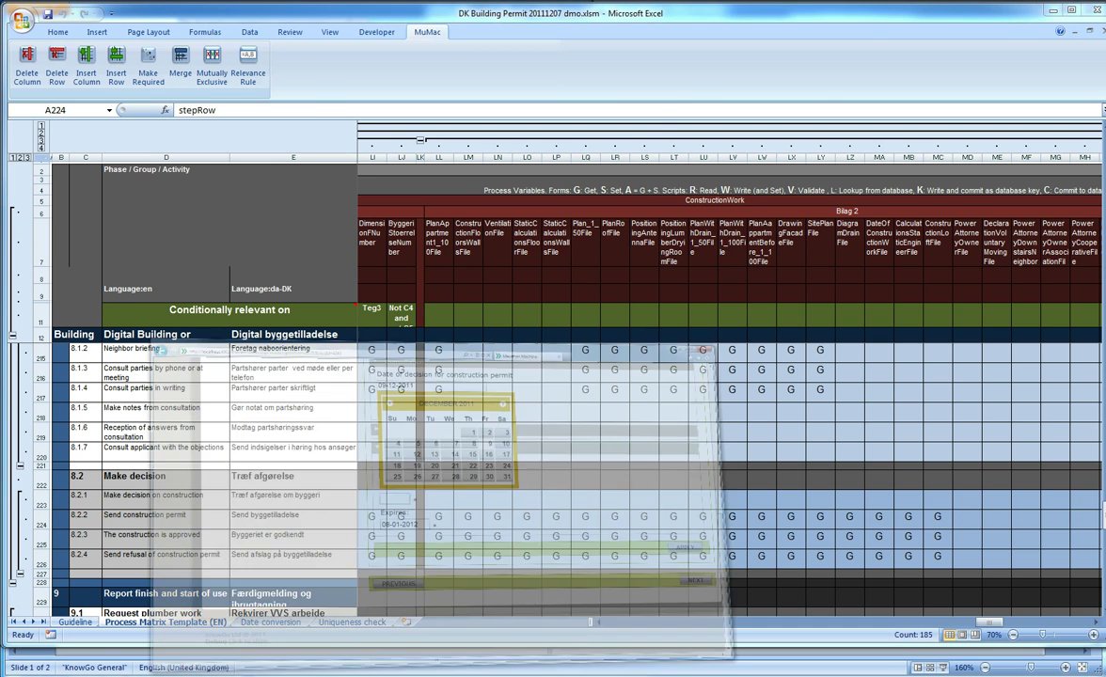
scroll(847, 461, "up", 5)
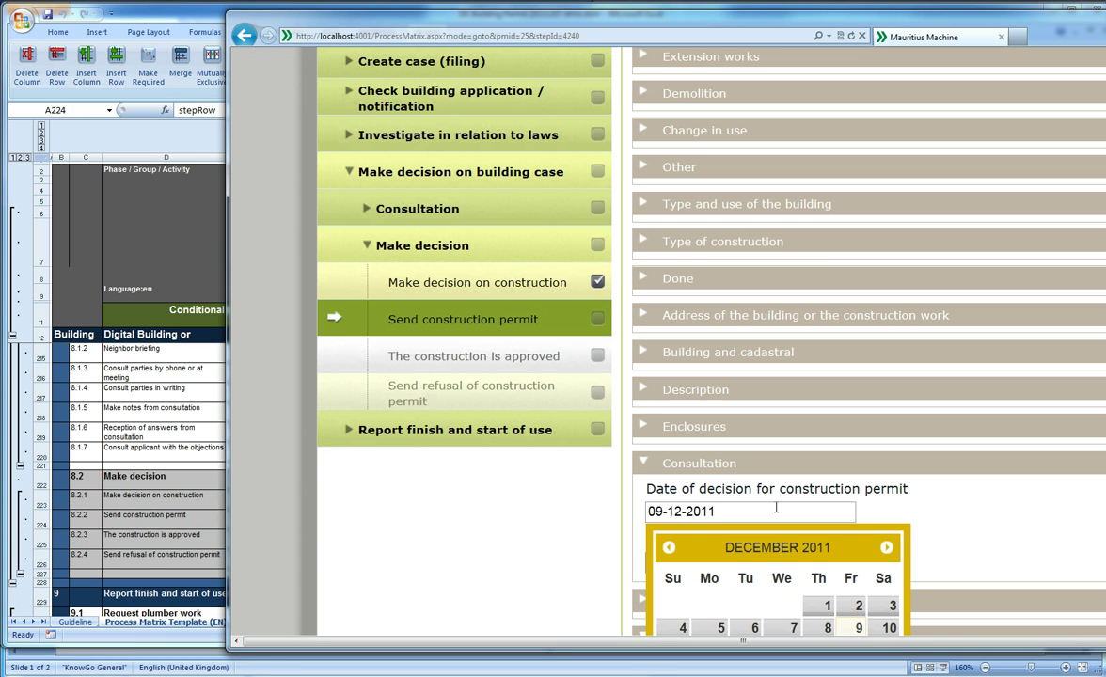
scroll(778, 510, "up", 3)
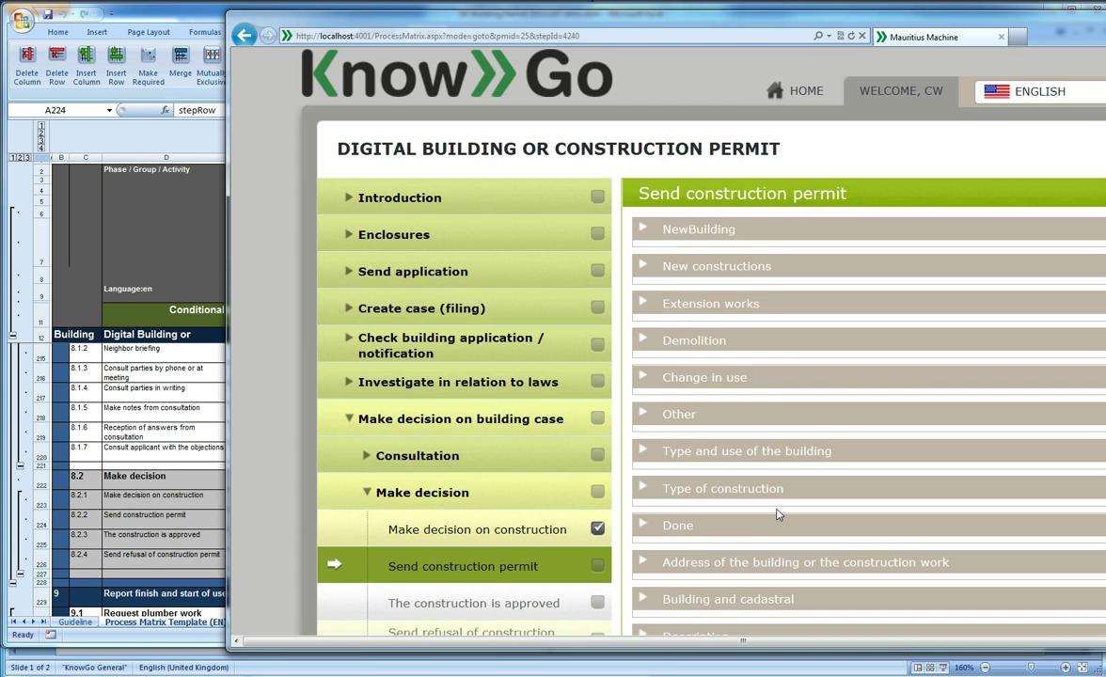
left_click(820, 236)
left_click(821, 237)
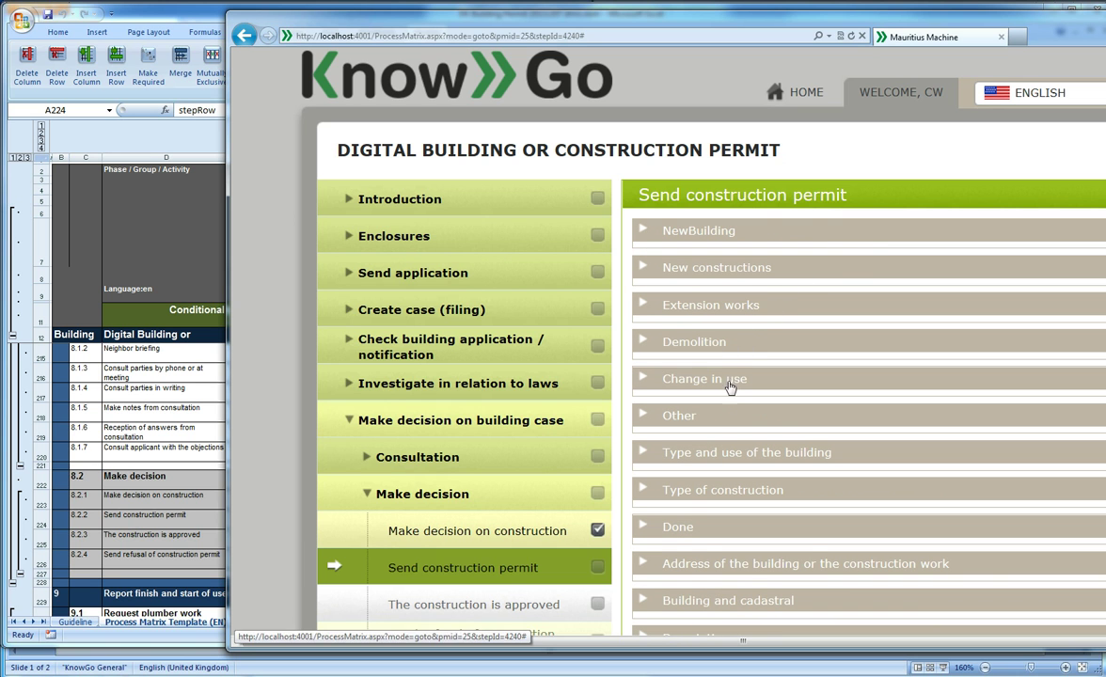
left_click(726, 456)
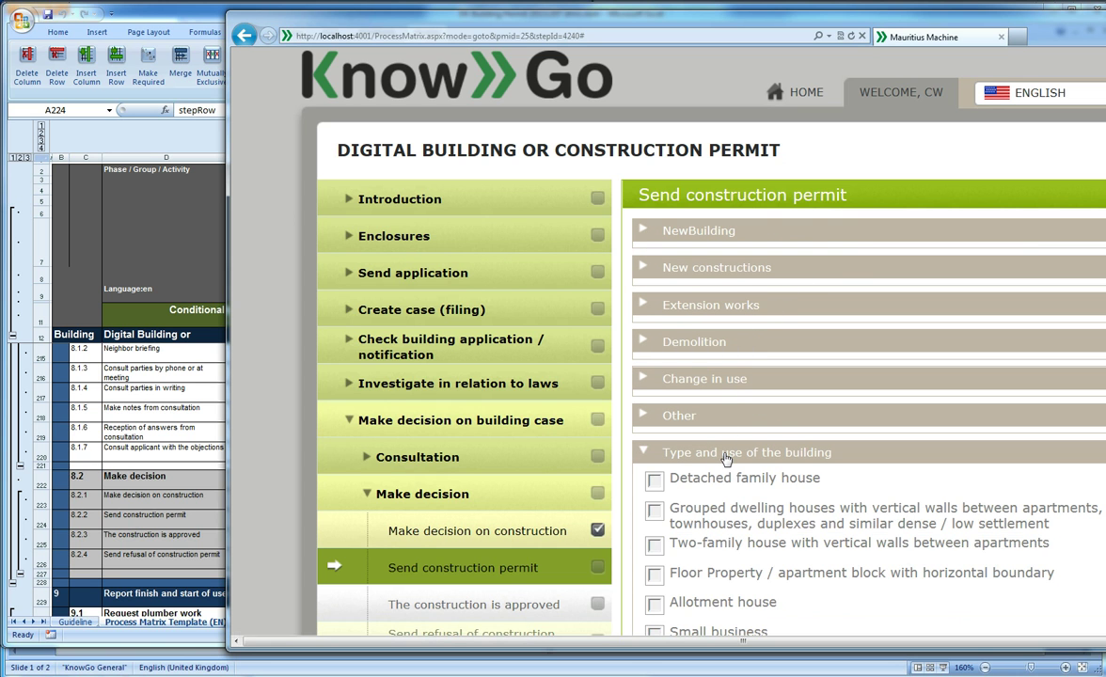
left_click(727, 455)
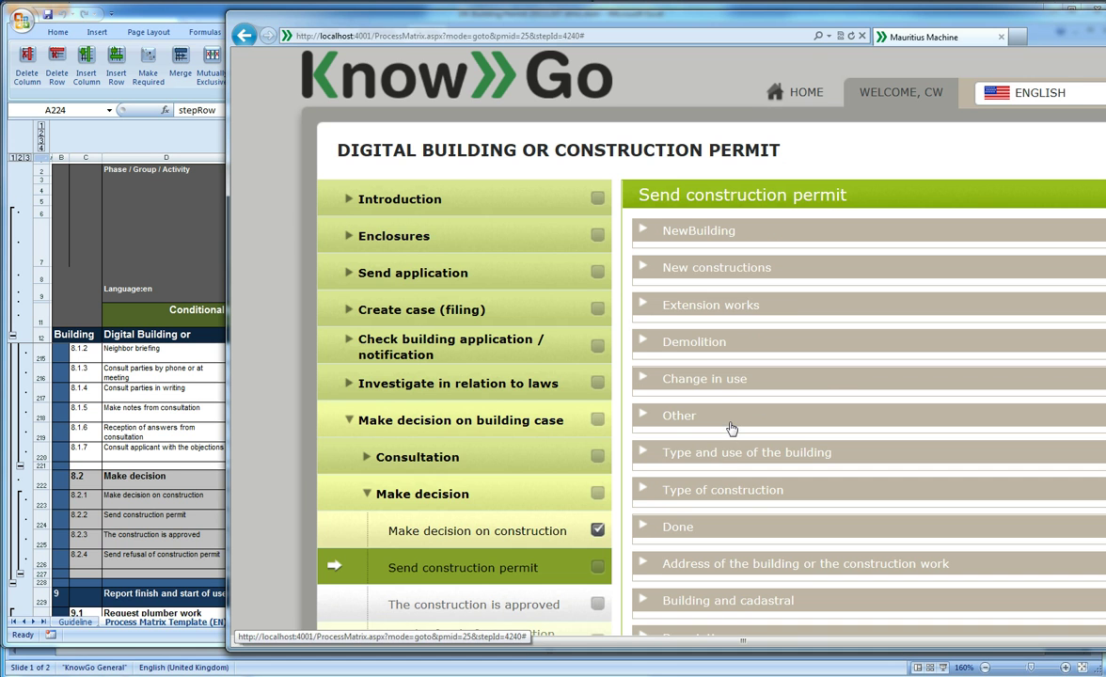
Collapse the Enclosures list and scroll down to the Consultation and Invitation fields
scroll(729, 428, "down", 2)
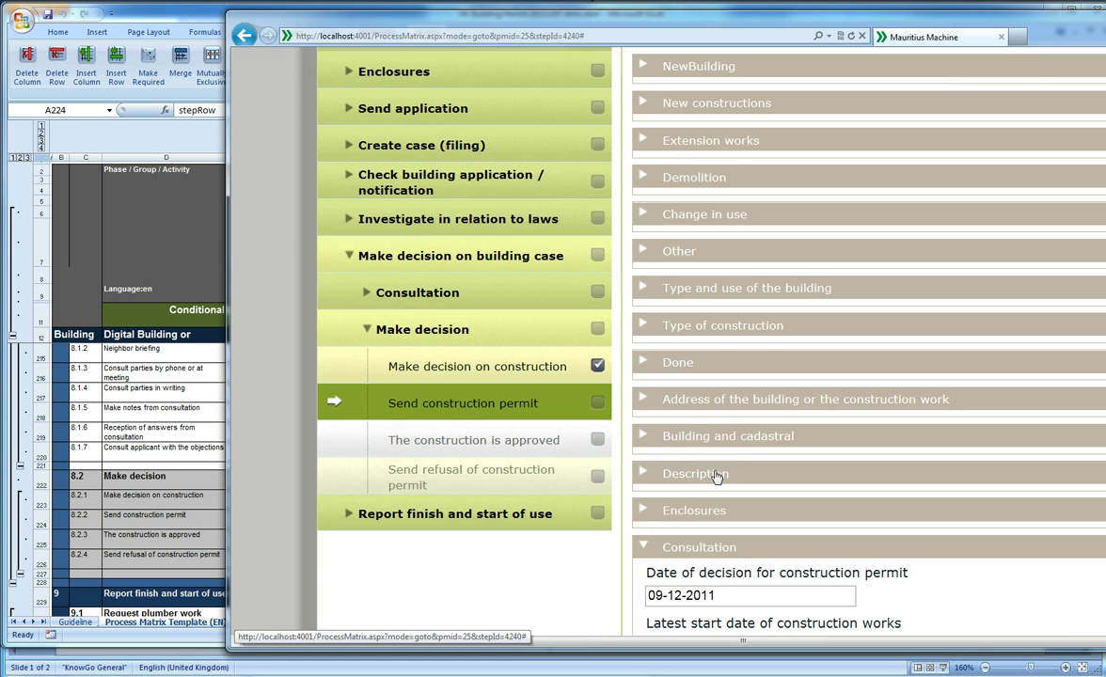
scroll(717, 480, "up", 2)
scroll(715, 513, "down", 5)
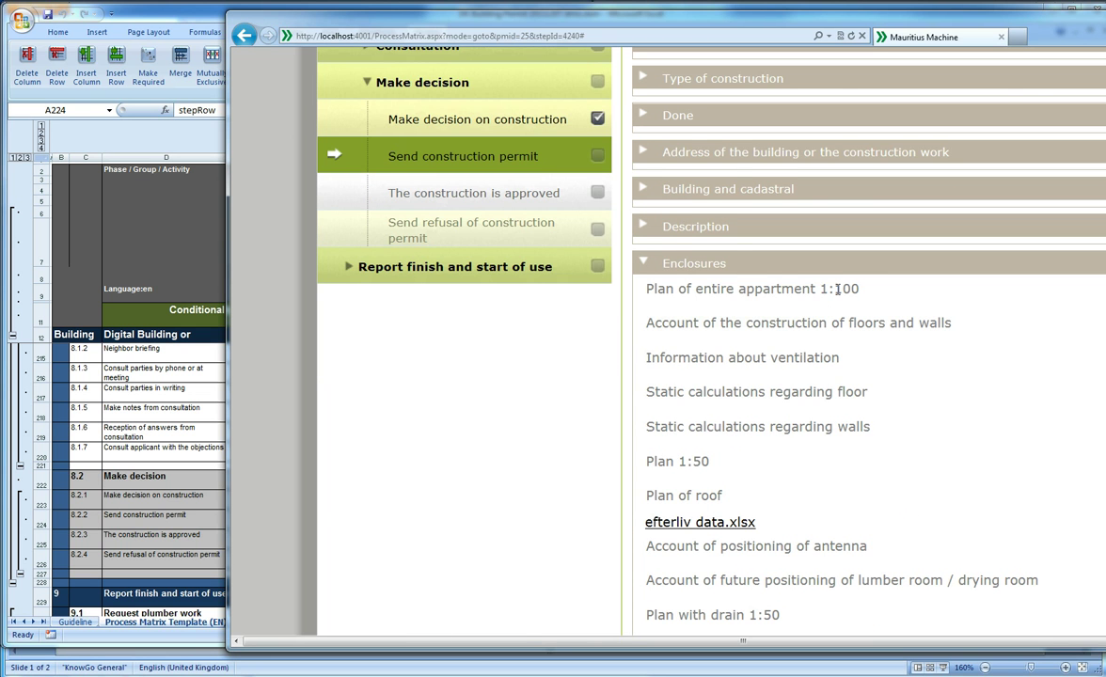
left_click(853, 271)
scroll(856, 282, "down", 4)
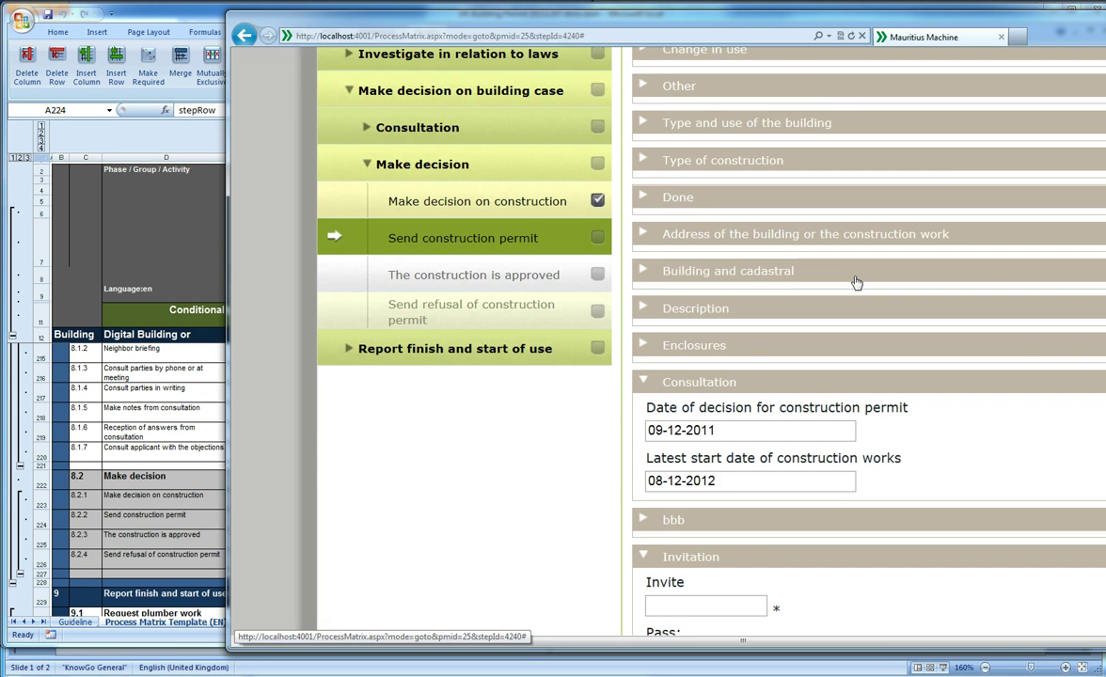
scroll(857, 282, "down", 2)
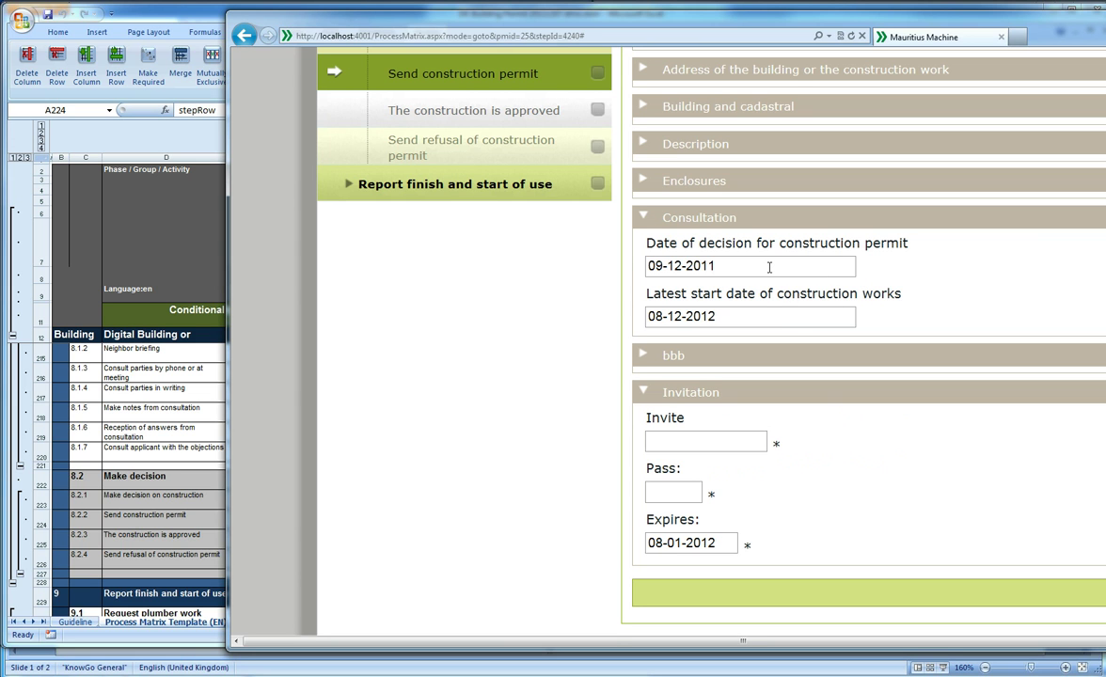
Set the decision date to 08-12-2011 and start entering the invitee's e-mail address
left_click(769, 267)
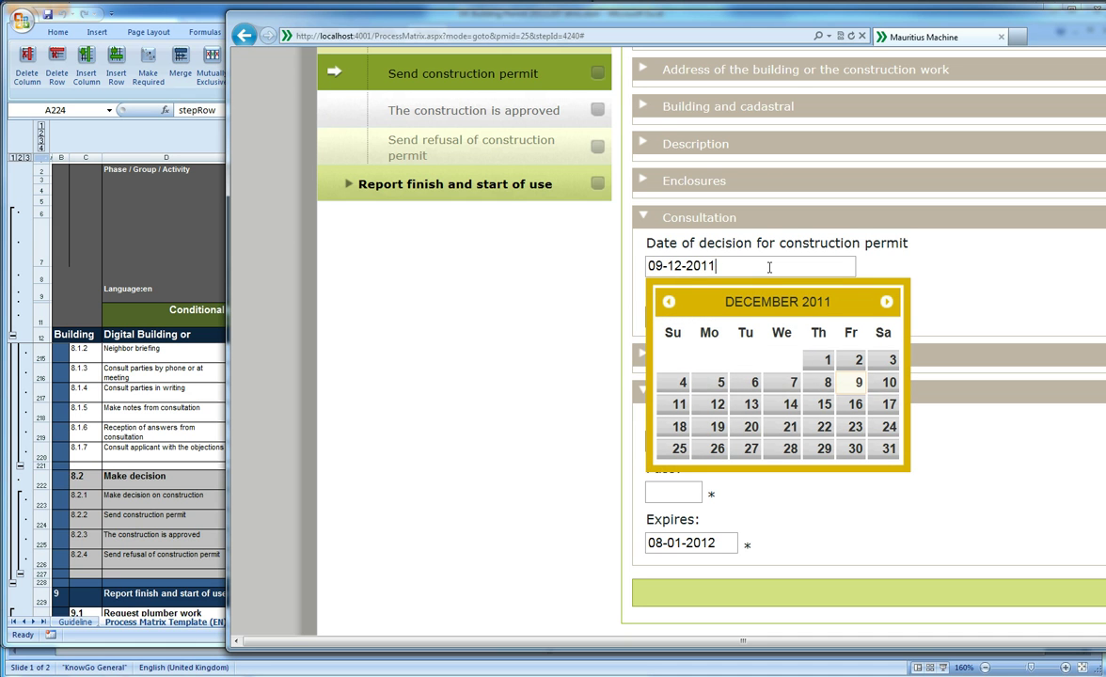
left_click(827, 385)
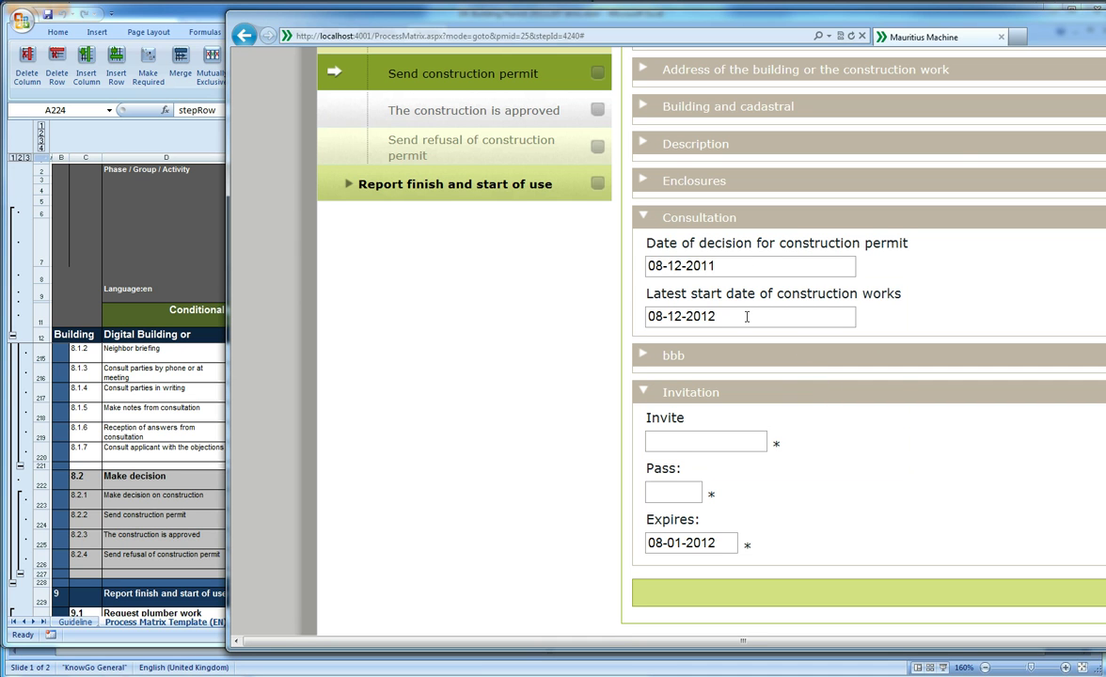
left_click(746, 317)
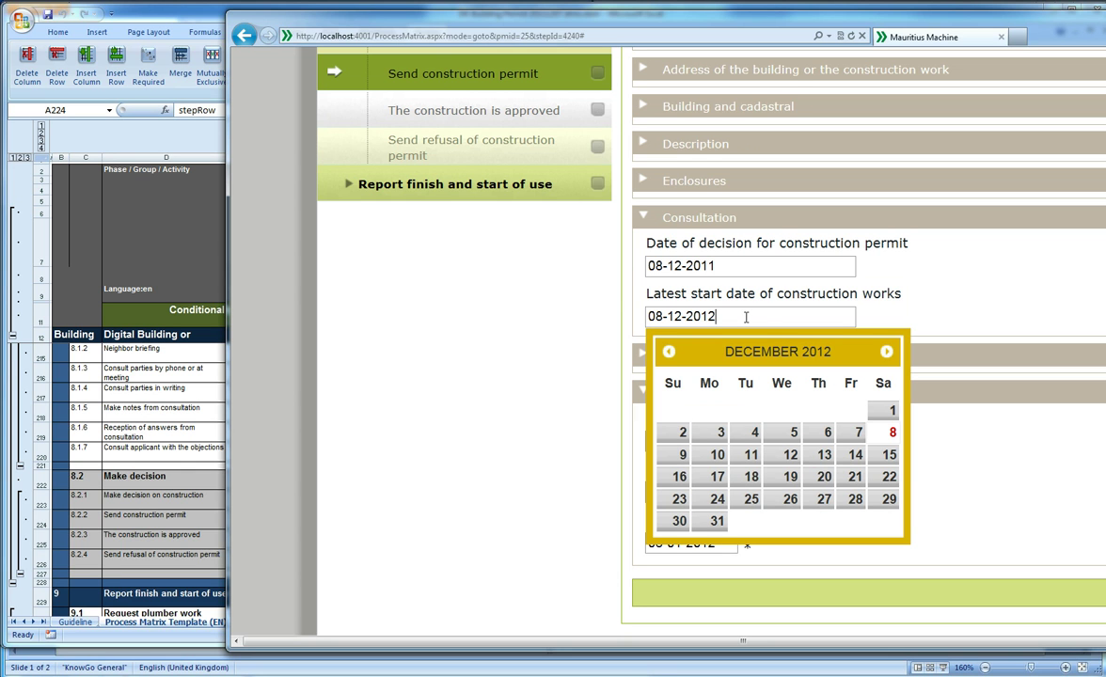
left_click(862, 293)
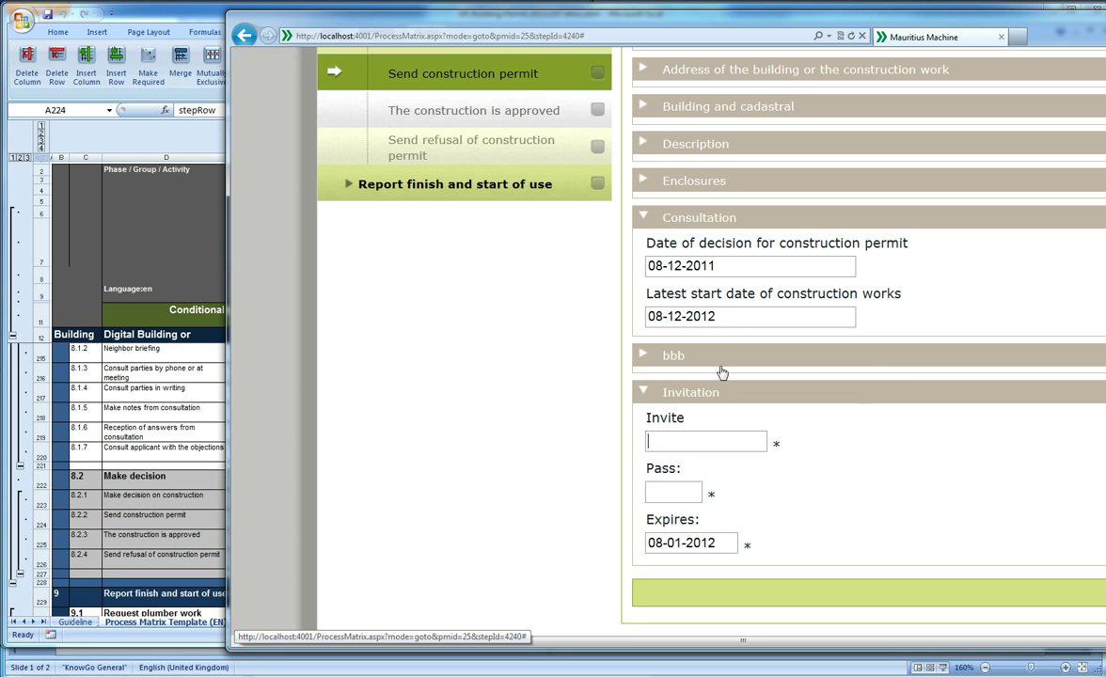
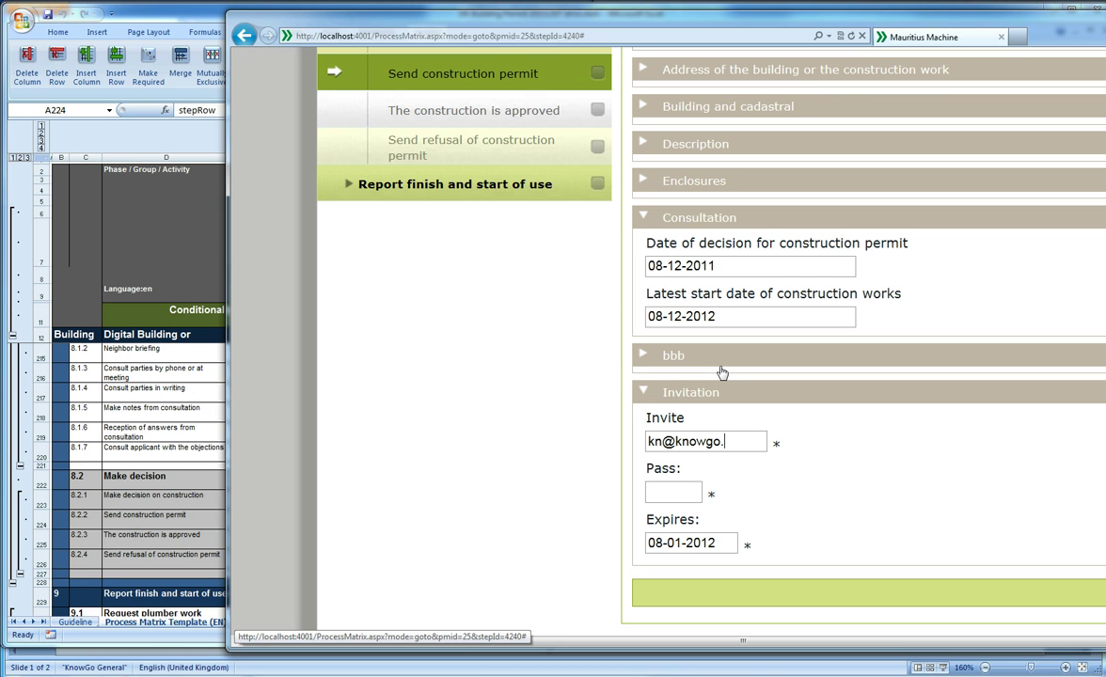